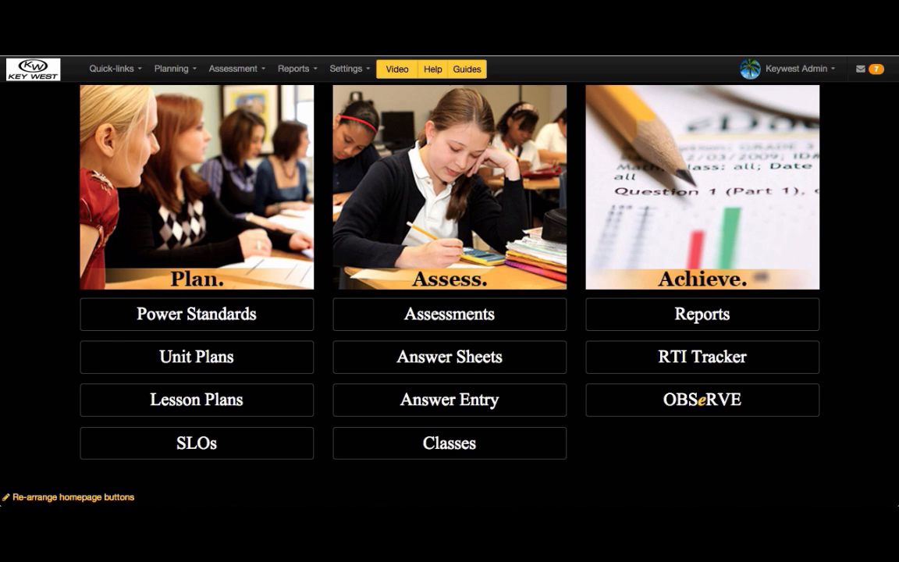
Step: Create a new assessment and name it with the author's first name in possessive form followed by "Basic Questions Test"
left_click(456, 321)
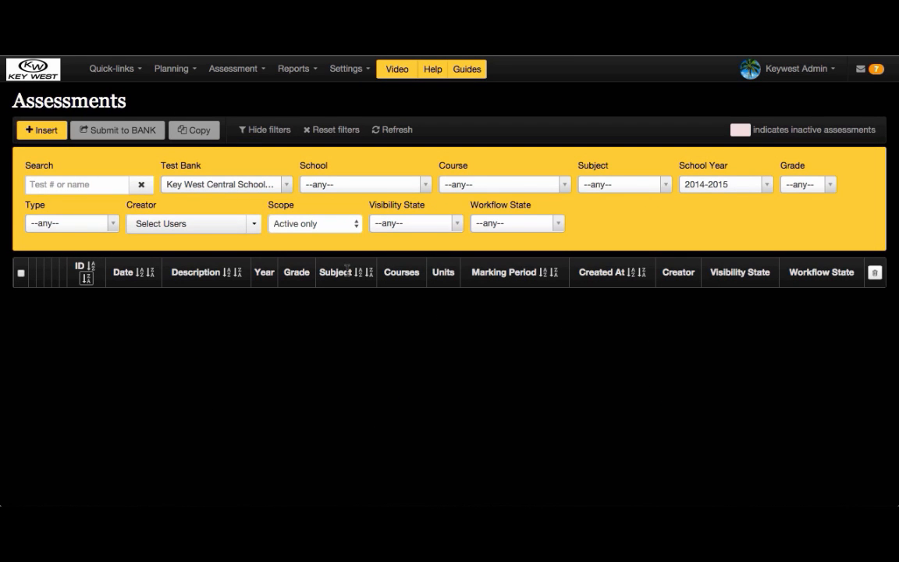
left_click(51, 128)
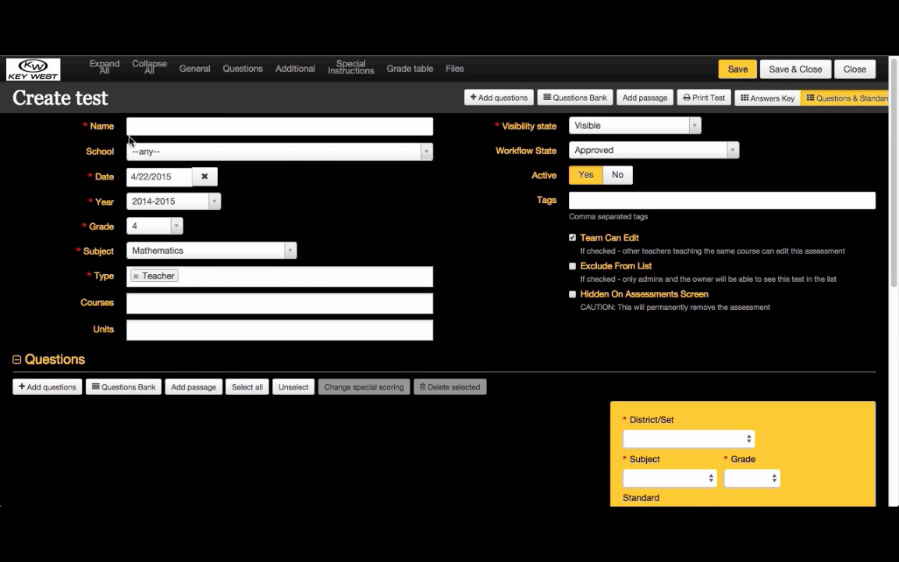
left_click(190, 129)
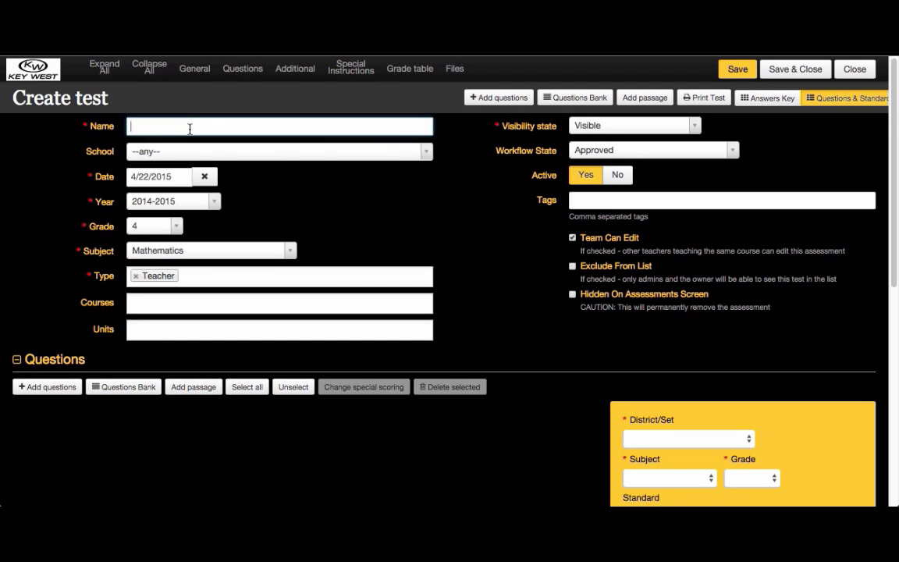
type("Lauren's Basic Questions Test")
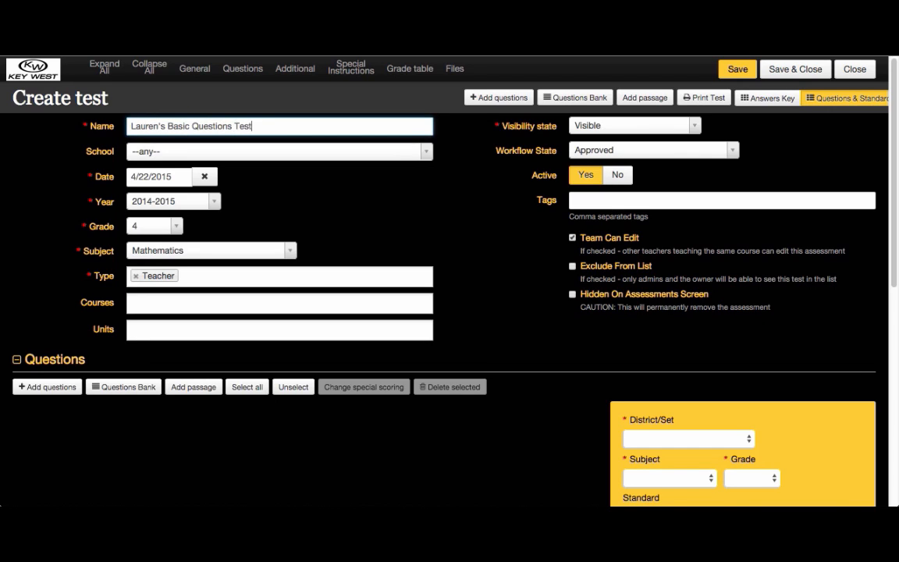
Step: Assign the test to Coral Reef Elementary School and the Gr 4 Math course
left_click(221, 156)
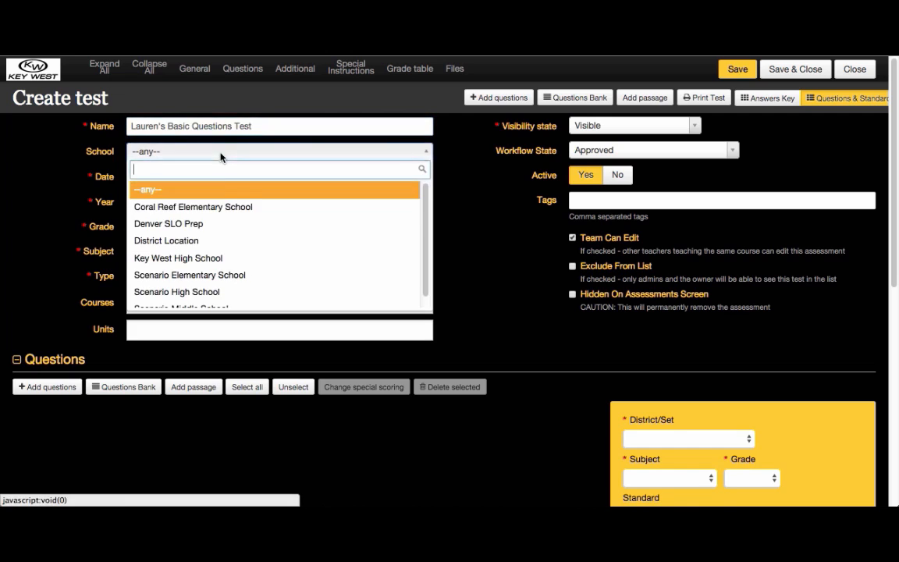
left_click(222, 207)
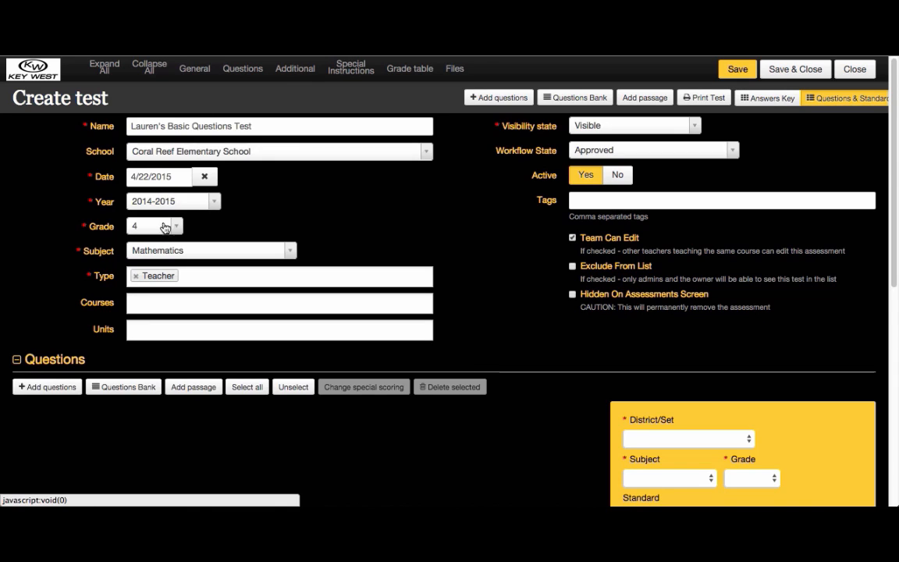
left_click(206, 275)
left_click(206, 275)
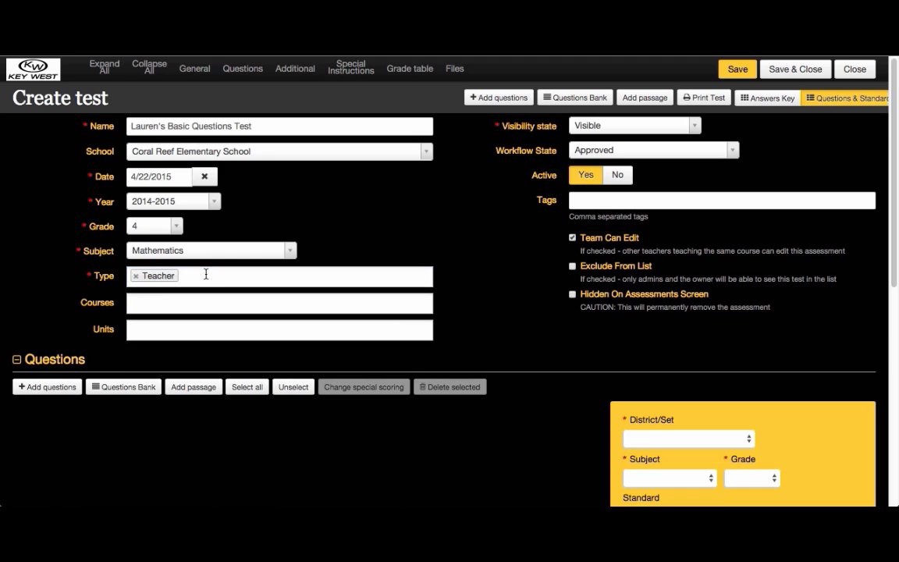
left_click(239, 304)
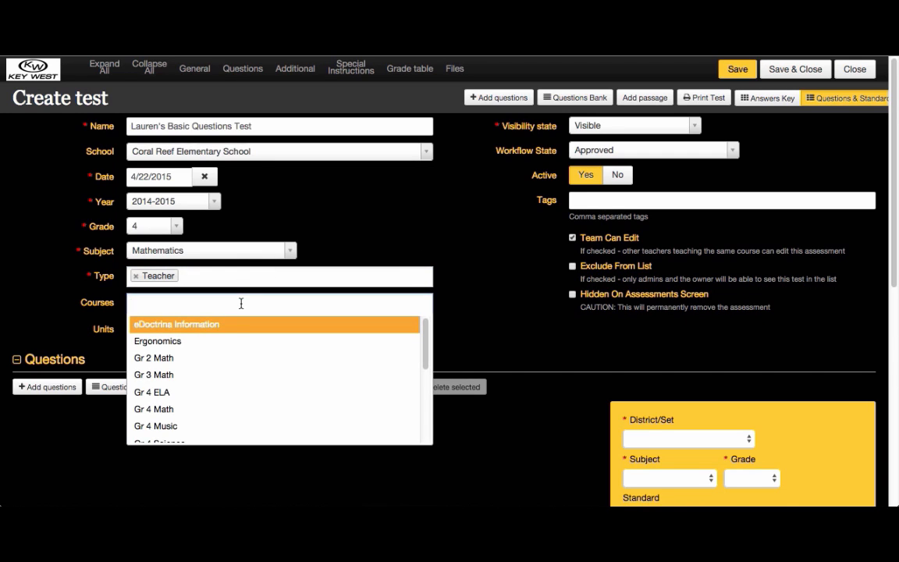
left_click(205, 409)
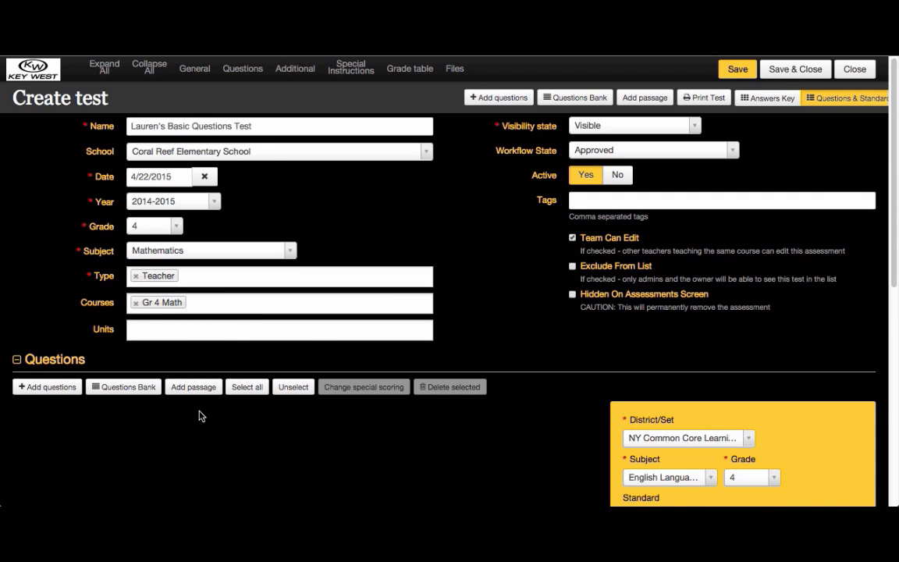
Step: Add 5 letter-type questions to the test, each with 3 choices and a maximum of 2 points
scroll(515, 258, "down", 2)
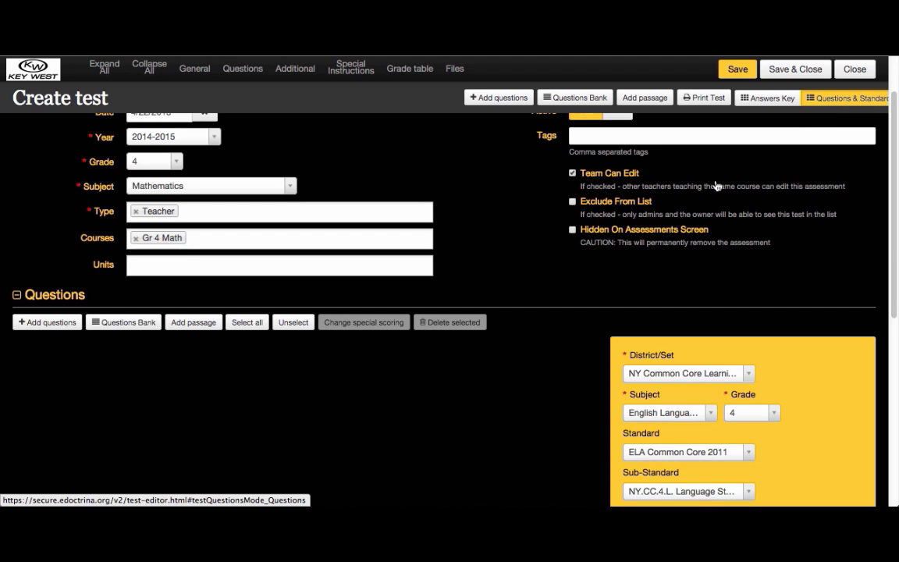
scroll(560, 243, "down", 4)
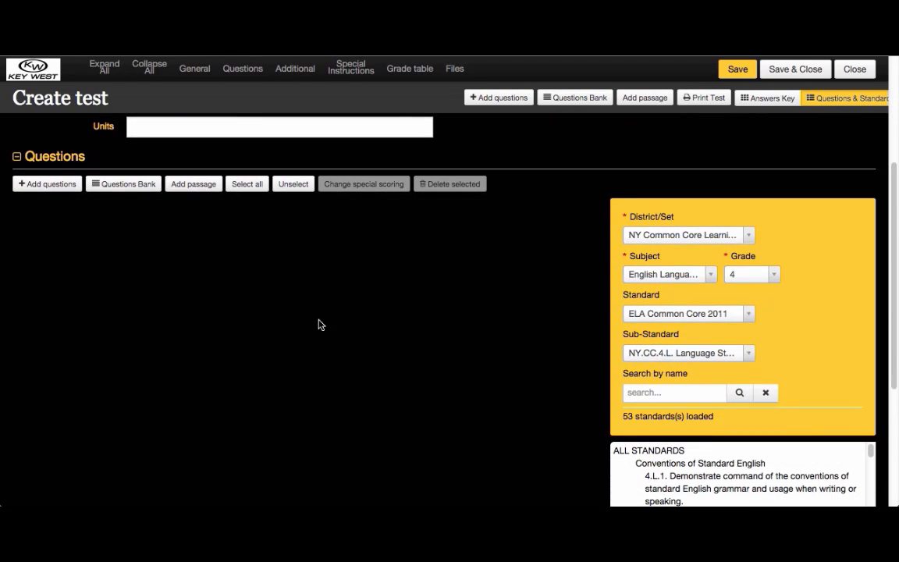
left_click(43, 184)
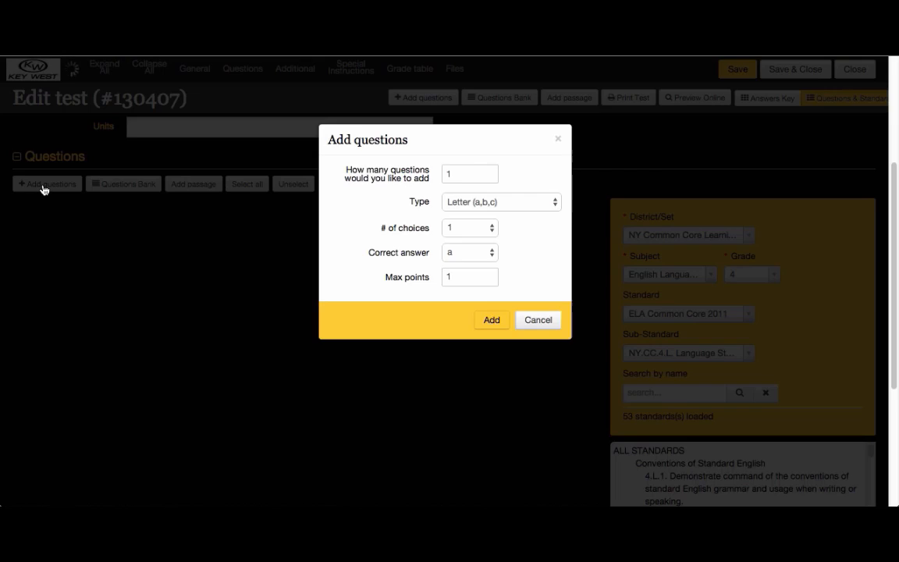
left_click(473, 174)
key("BackSpace")
type("5")
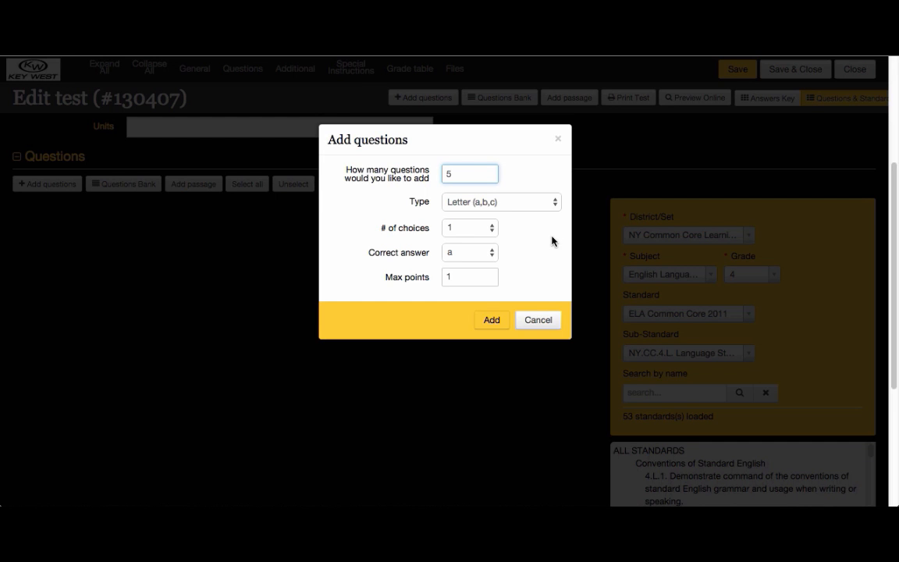
left_click(486, 227)
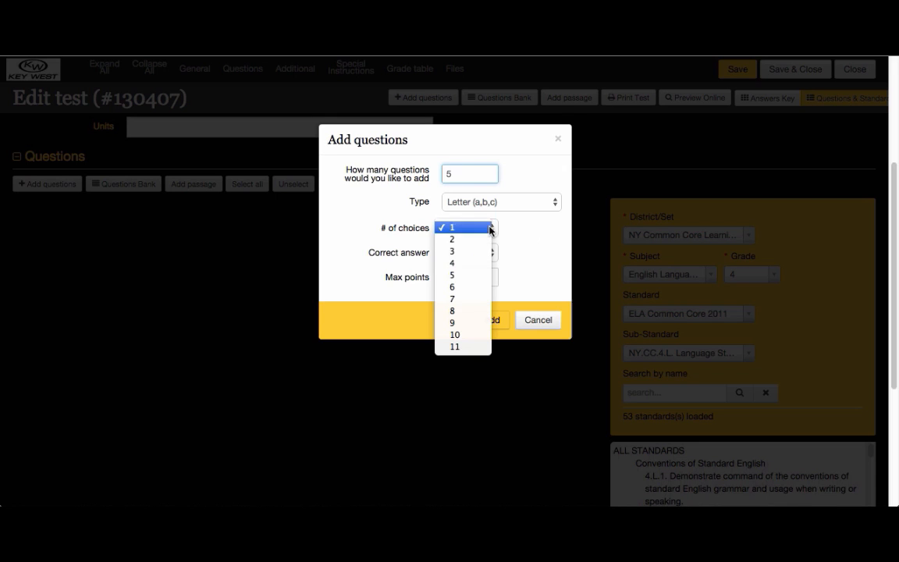
left_click(485, 252)
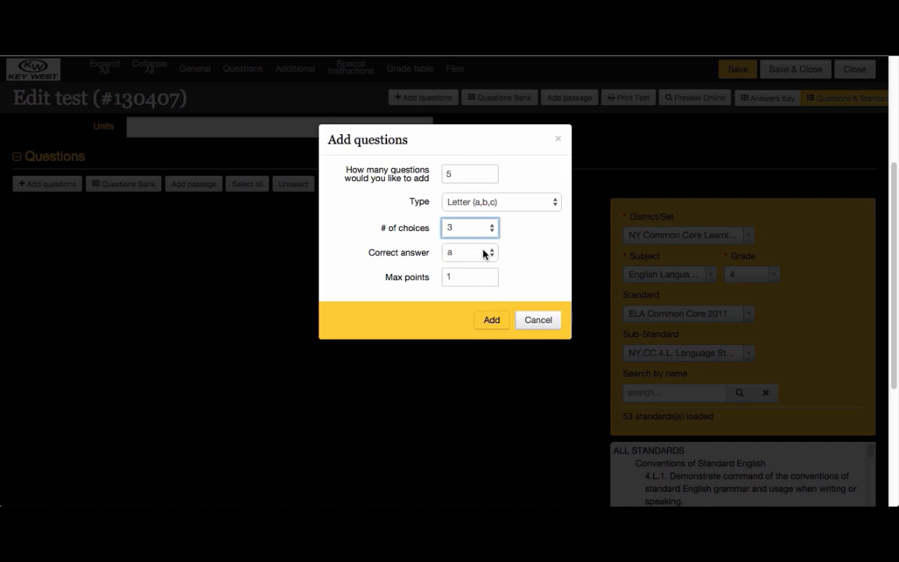
left_click(477, 279)
key("BackSpace")
type("2")
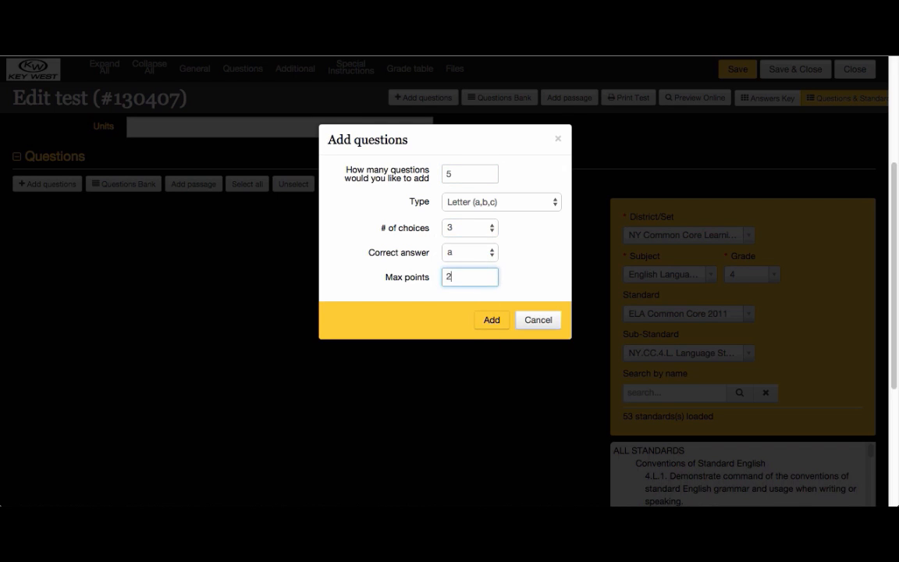
left_click(492, 320)
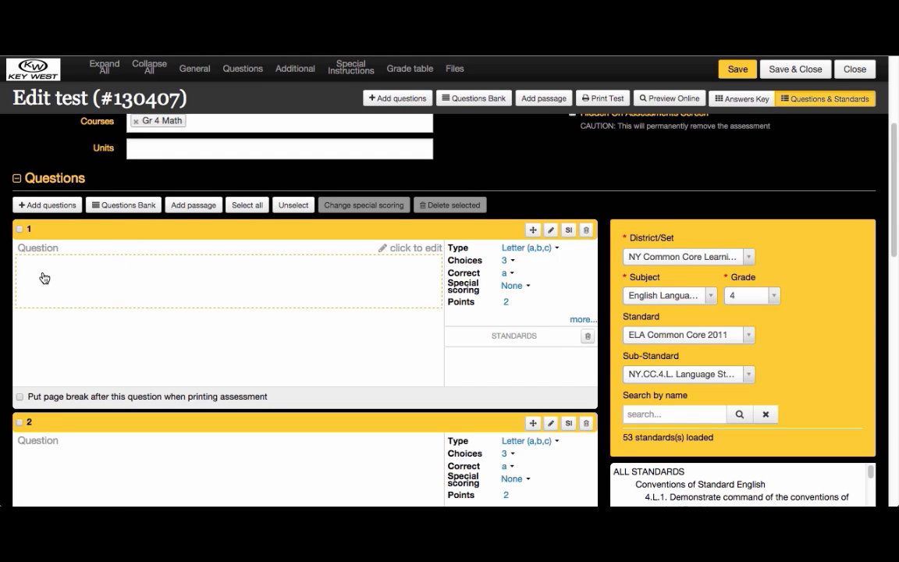
Step: Enter "Disney World is in which state?" as the text of question 1
left_click(158, 287)
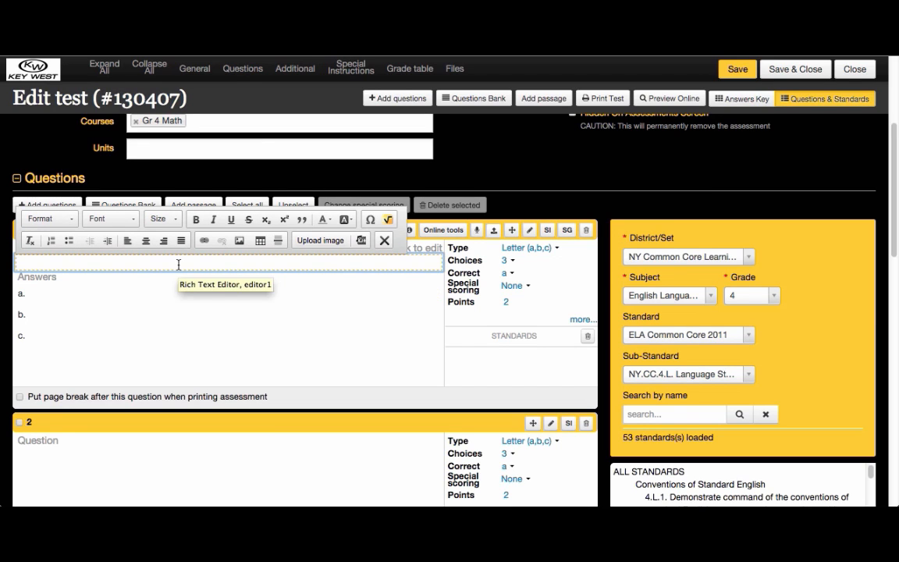
type("Disney World i")
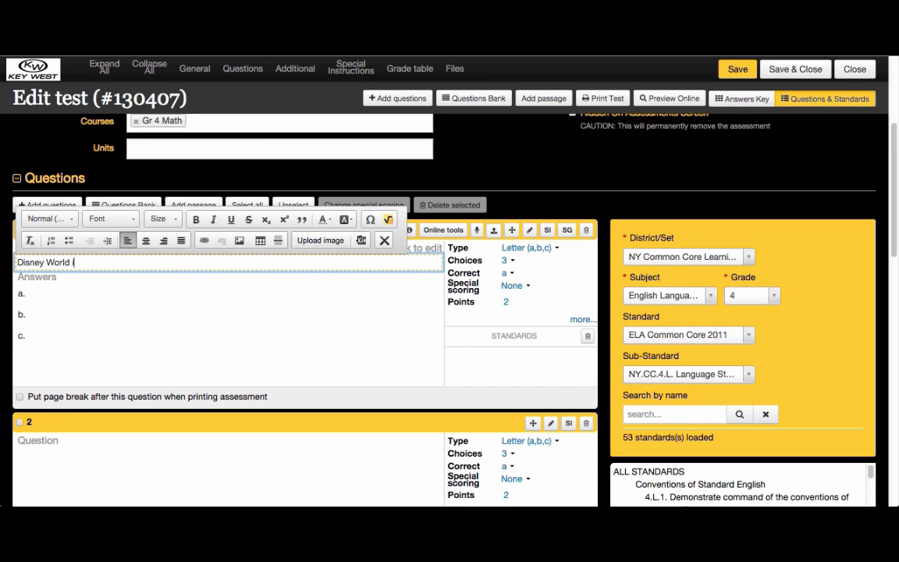
type("s in which state?")
Step: Fill in question 1's answer choices: a "Florida", b "New York" and c "Ohio"
left_click(90, 295)
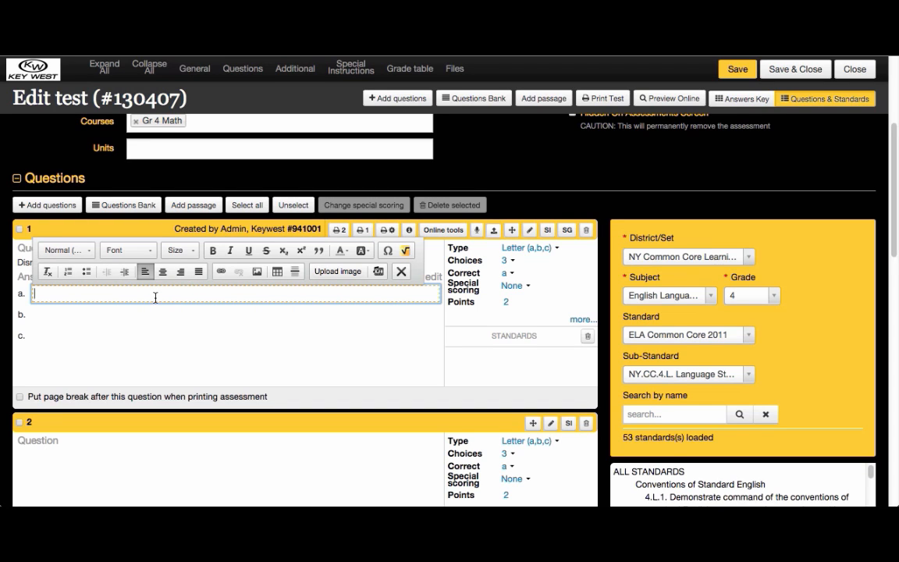
type("Florida")
left_click(136, 315)
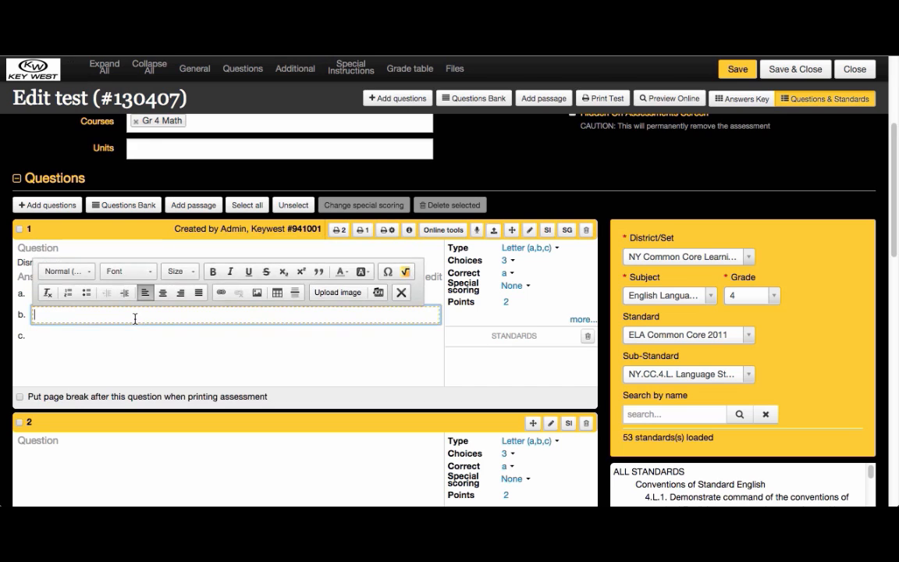
type("New York")
left_click(119, 348)
type("Ohio")
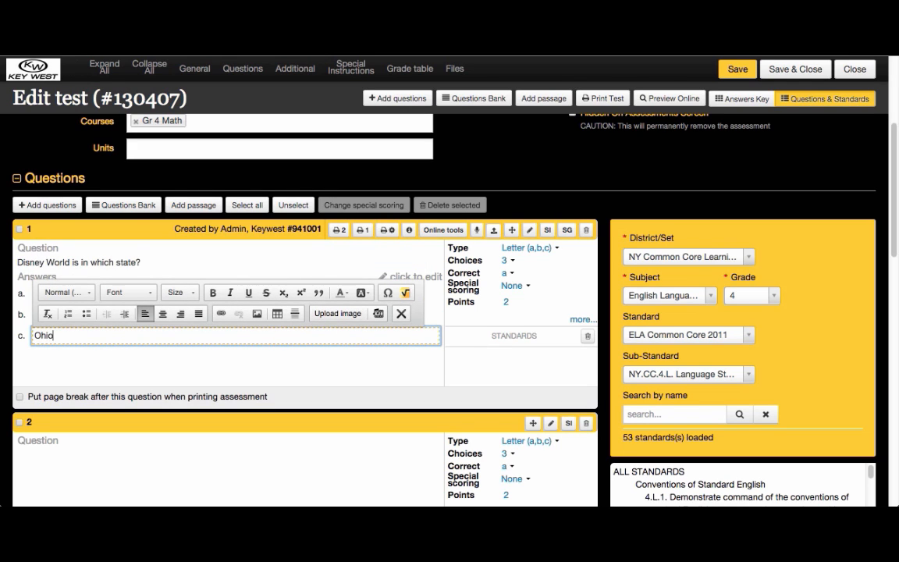
left_click(199, 378)
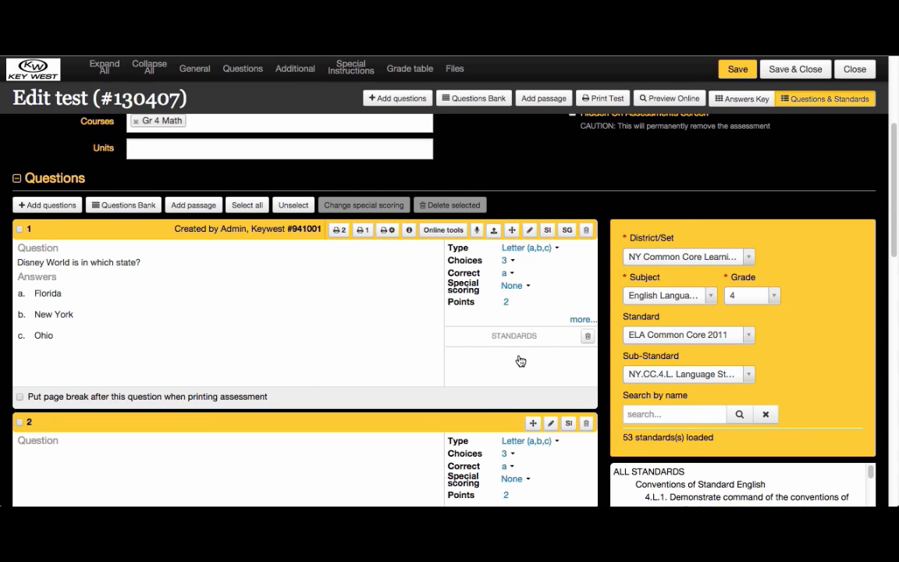
Step: Change question 2 to True / False and enter the statement "July 4th is America's Independence Day"
scroll(273, 328, "down", 4)
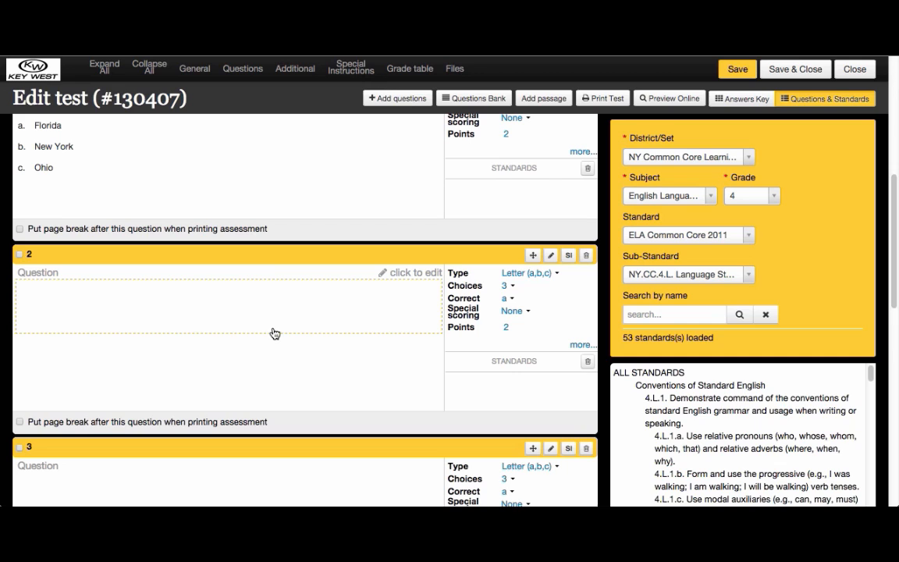
left_click(552, 274)
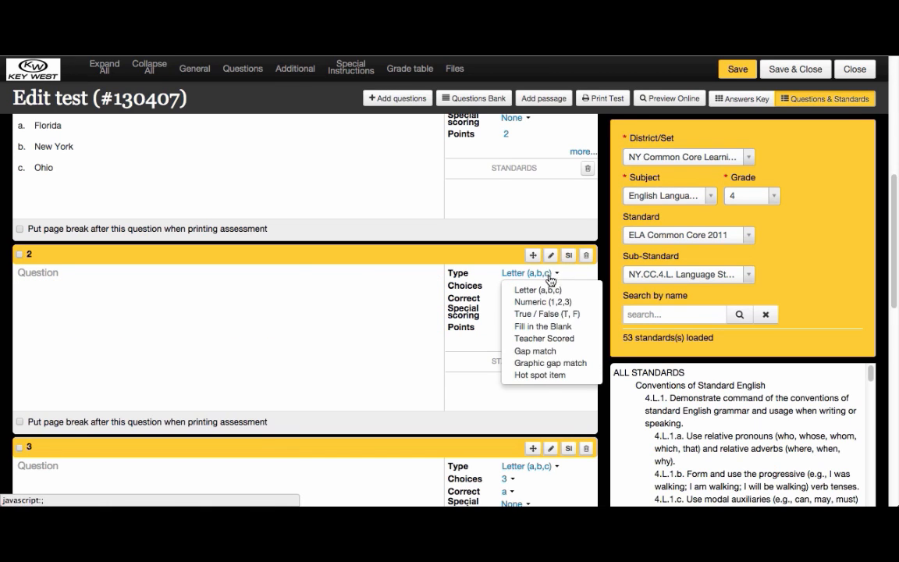
left_click(543, 314)
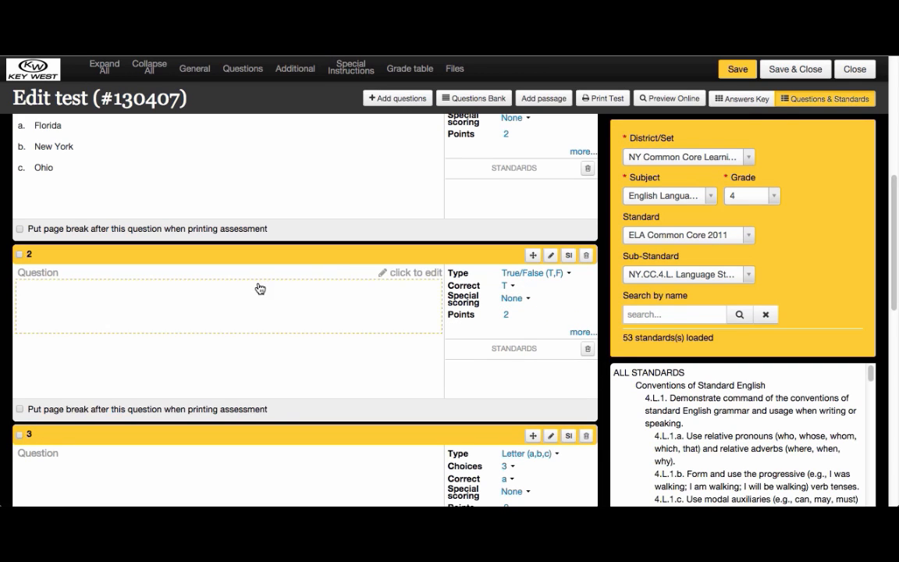
left_click(138, 304)
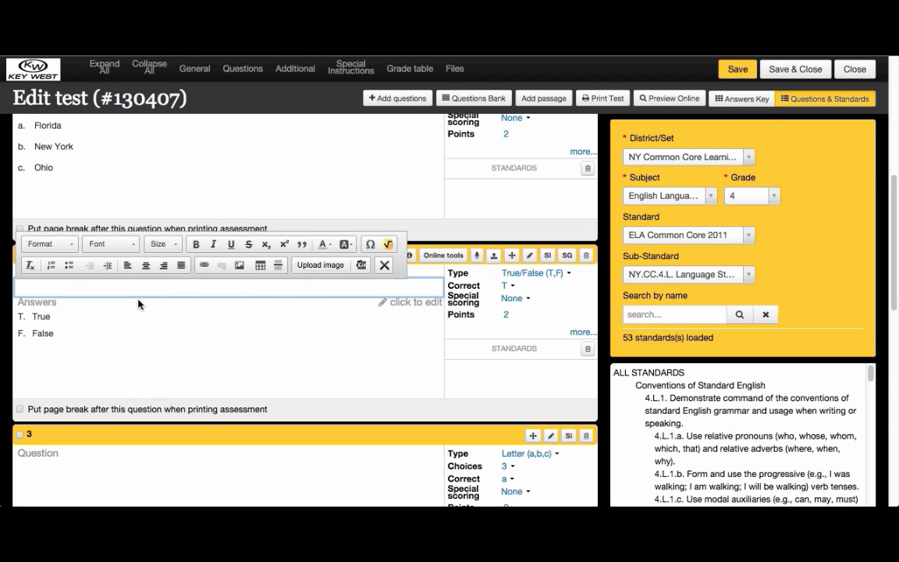
type("July 4")
type("th is America's ")
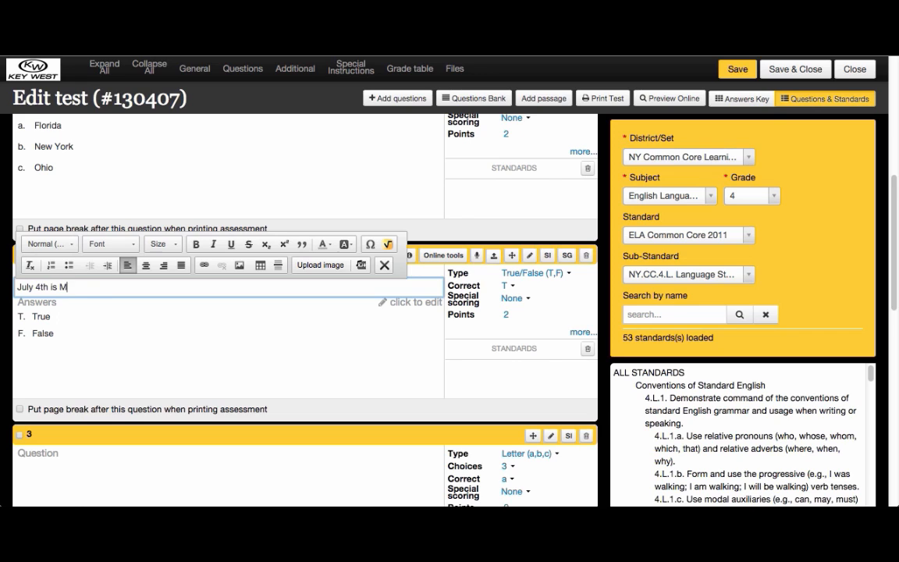
type("Independence Day")
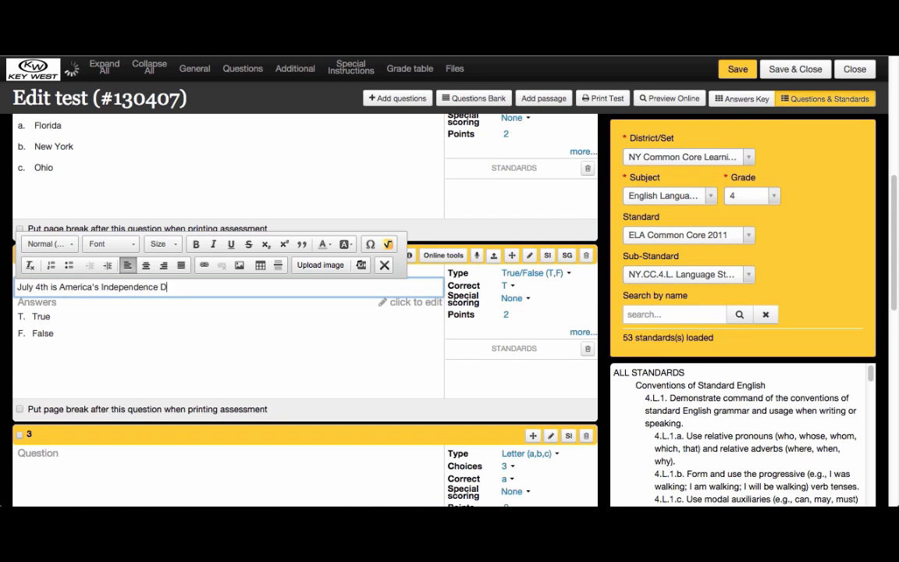
left_click(248, 368)
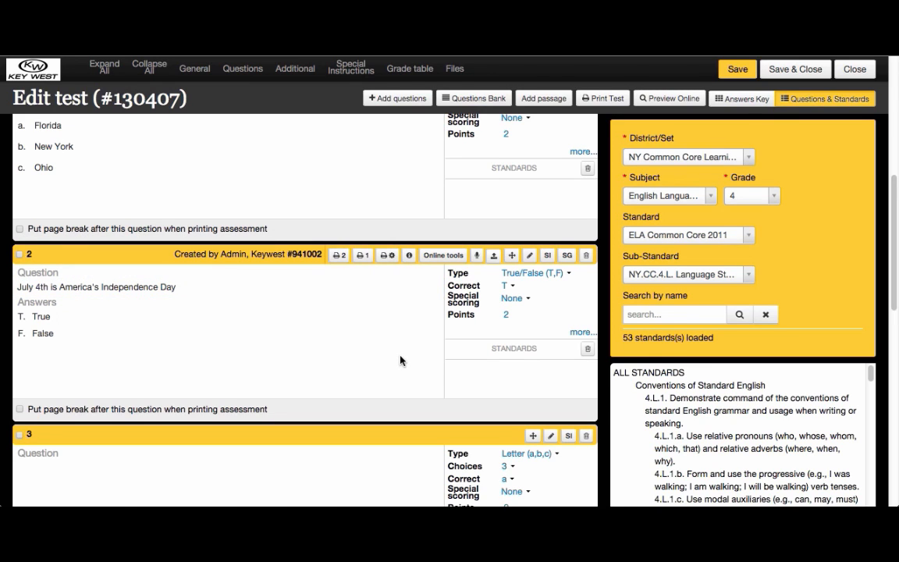
Step: Change question 3 to Teacher Scored and set its points to 4
scroll(401, 360, "down", 5)
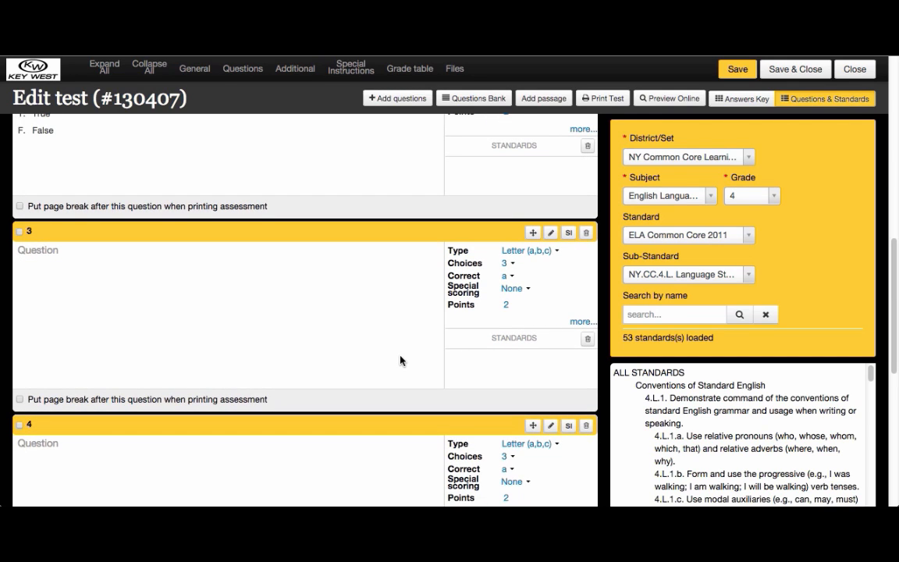
left_click(555, 250)
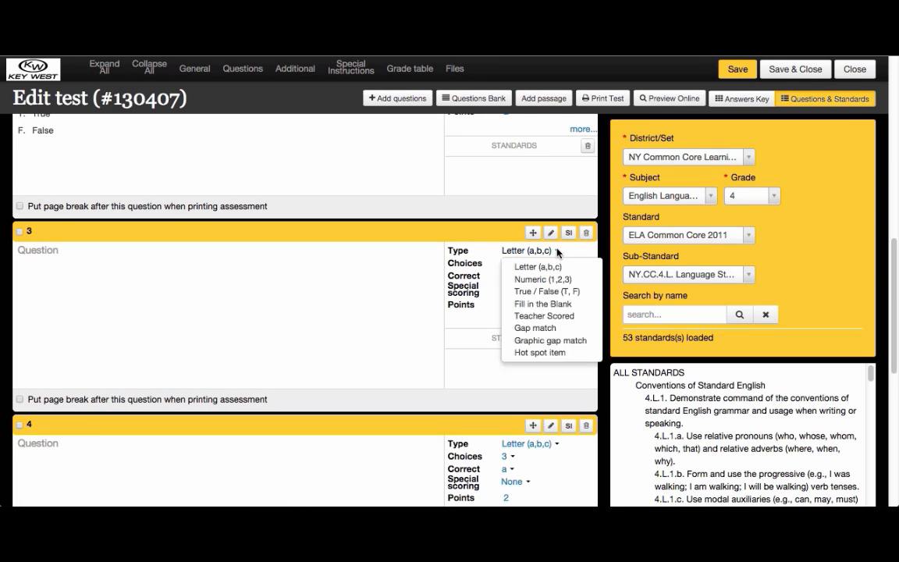
left_click(544, 316)
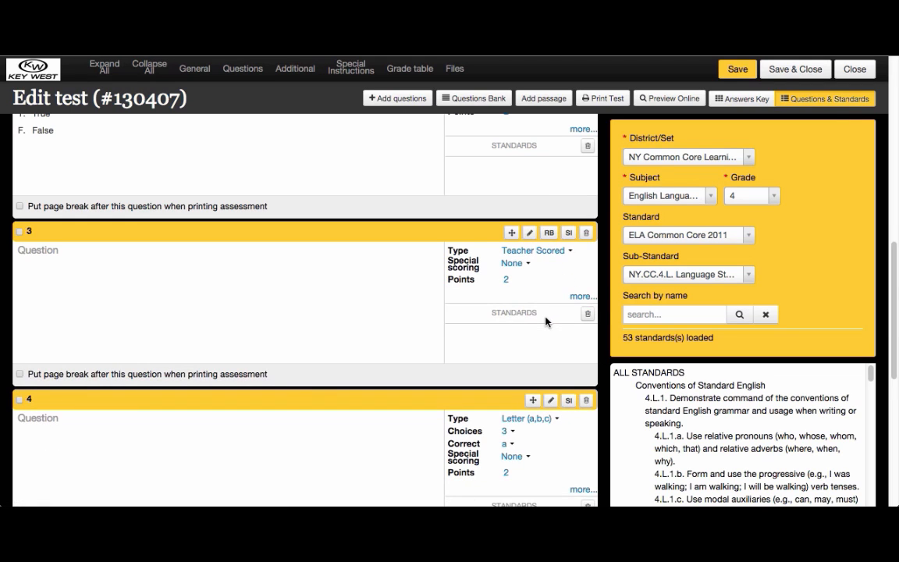
left_click(507, 279)
key("BackSpace")
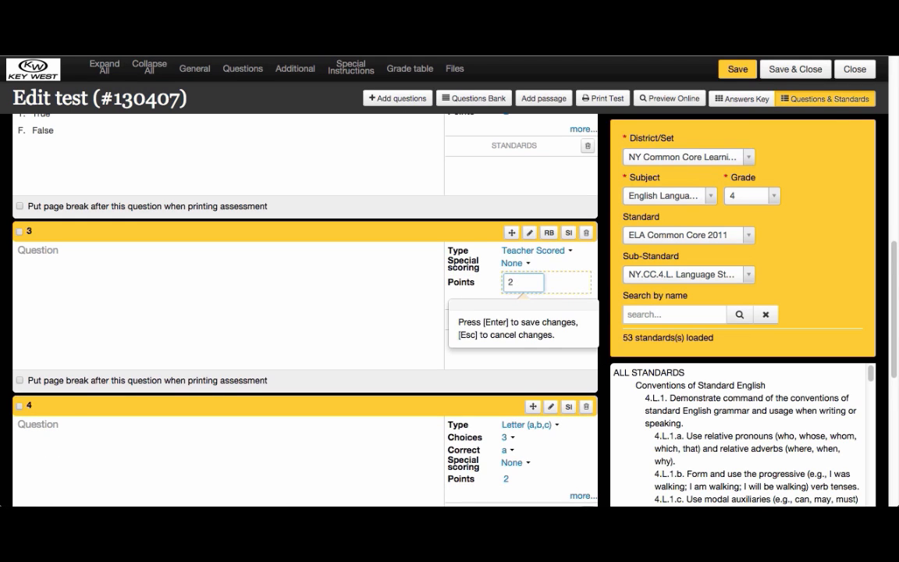
type("4")
key("Return")
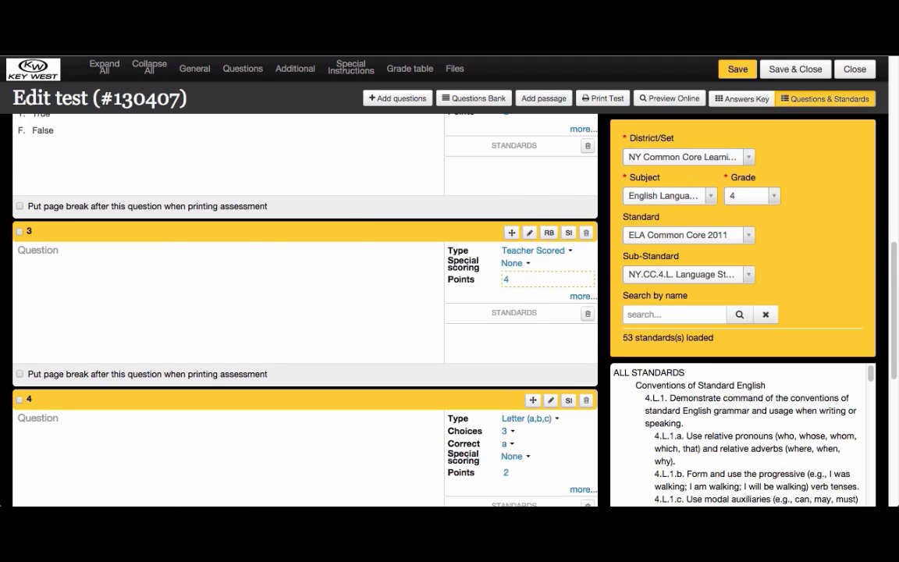
Step: Enter "Please write 4 sentences about your Summer vacation plans." as the text of question 3
left_click(229, 255)
type("Pleas")
type("e wr")
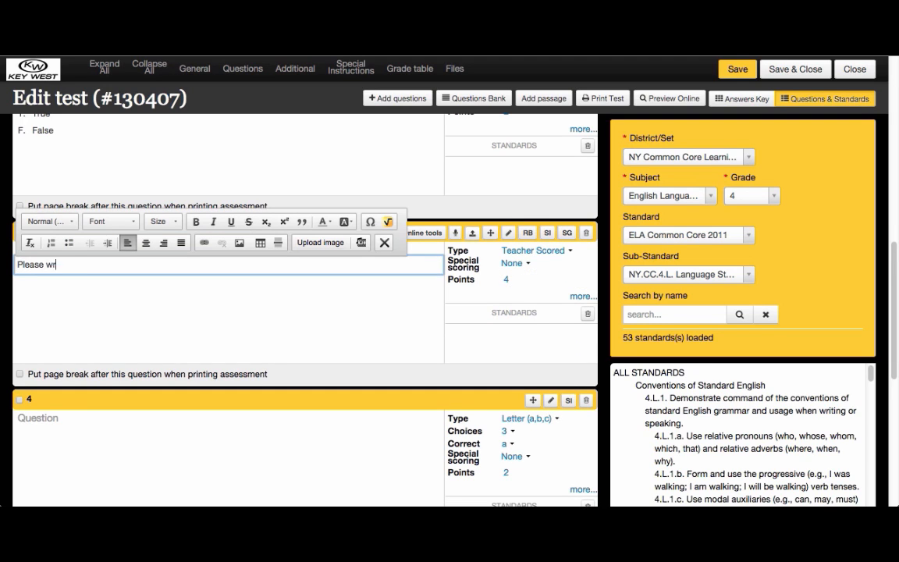
type("ite 4 sentences about you")
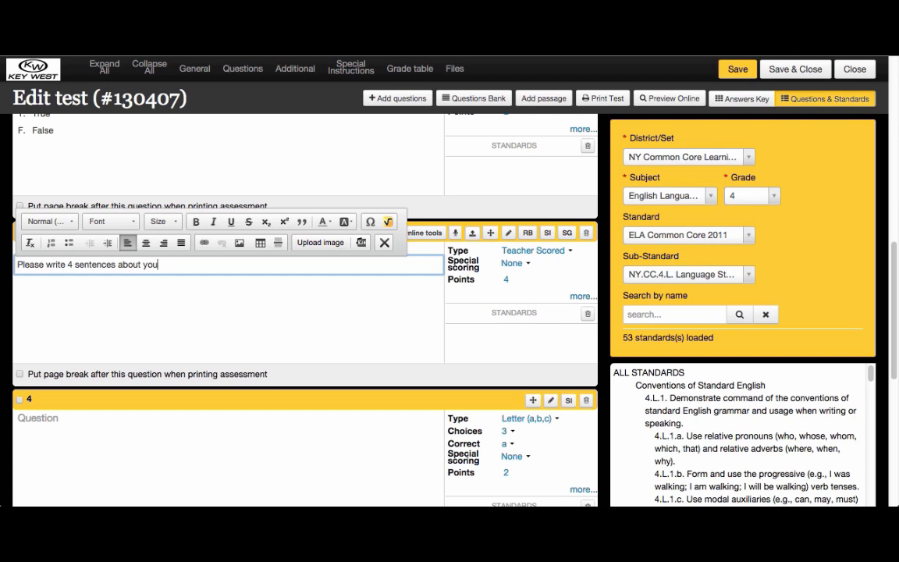
type("r Summer vacation plans.")
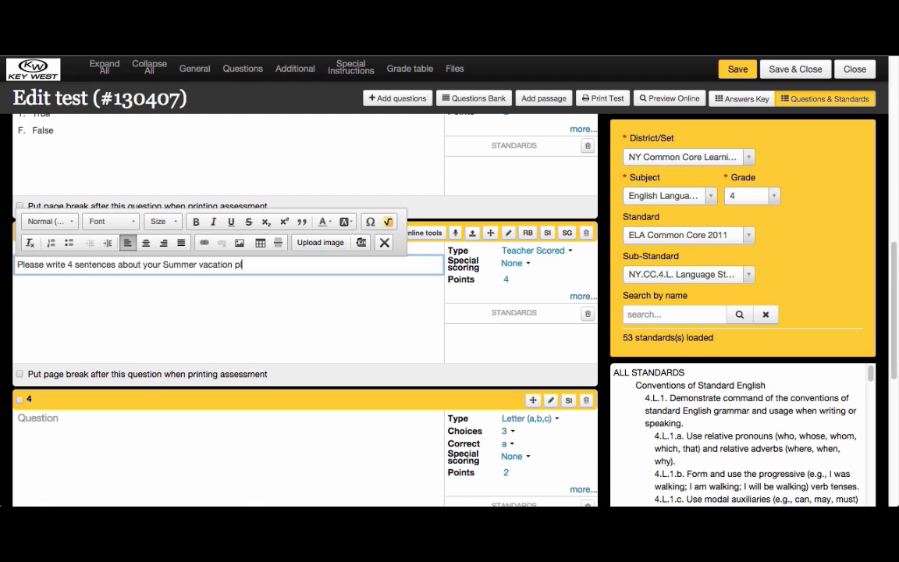
left_click(385, 310)
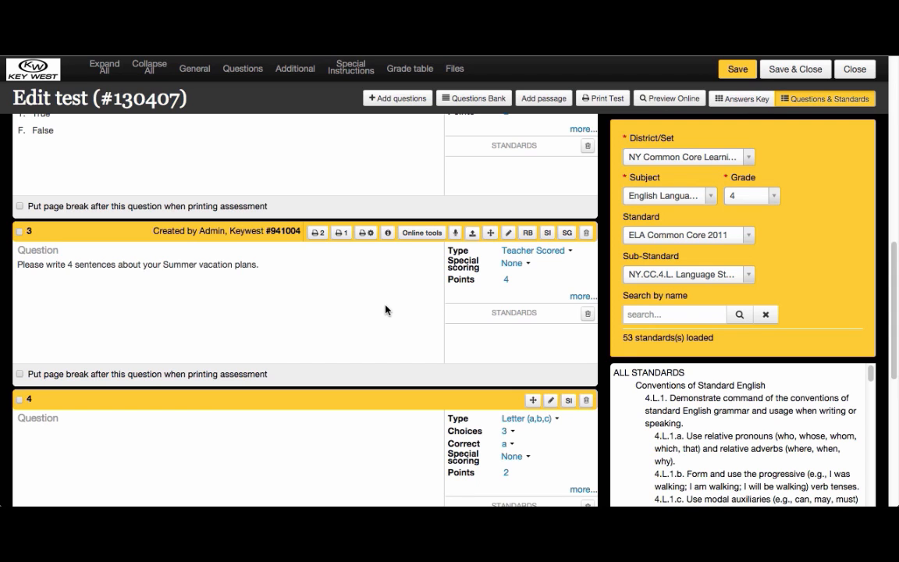
Step: Set question 3's print settings to 4 lines for the response area and save them
left_click(366, 232)
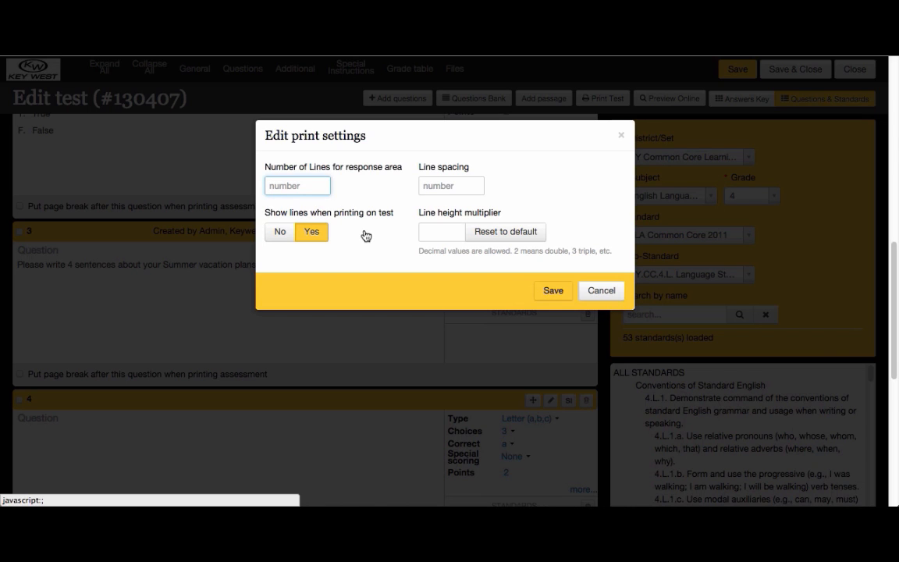
type("4")
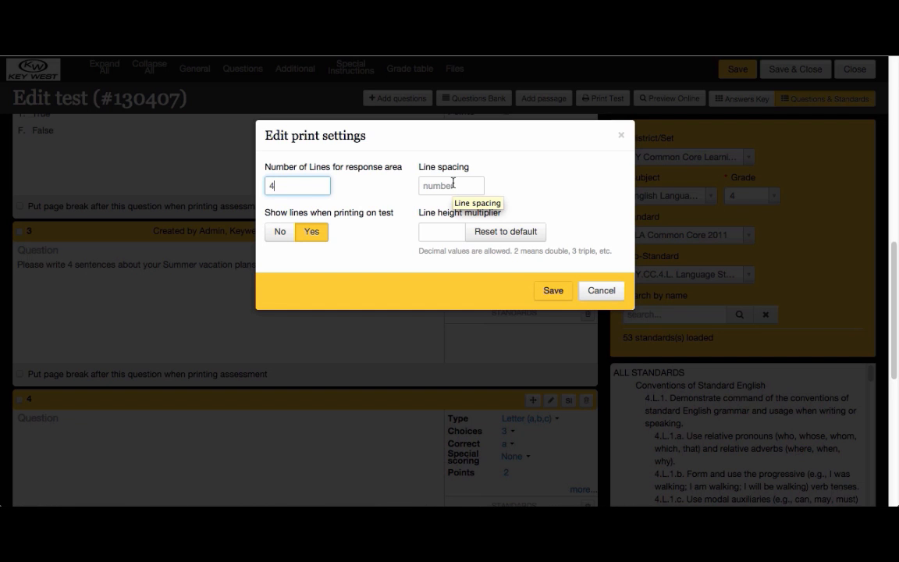
left_click(551, 295)
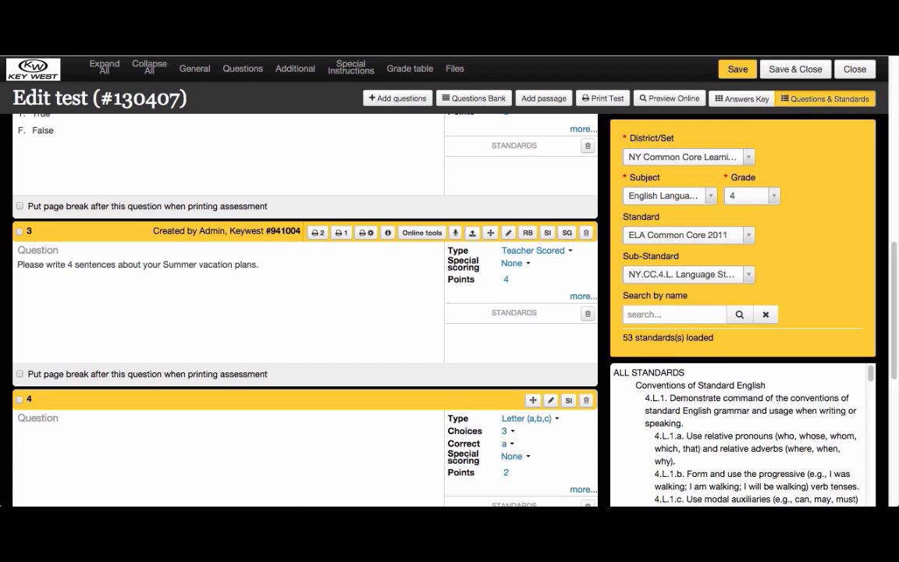
Step: Open the Questions Bank for this test and show the items from Key West Central School District
left_click(477, 101)
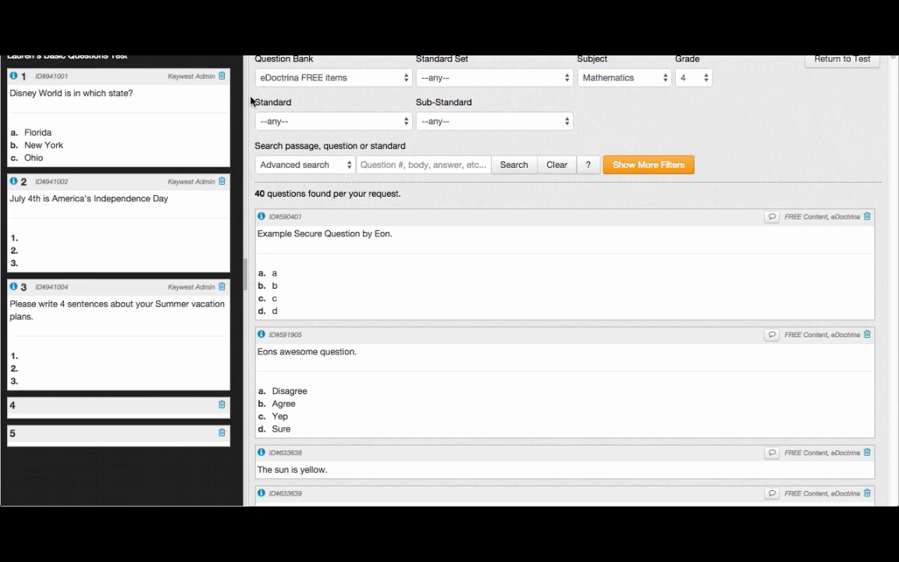
left_click(328, 78)
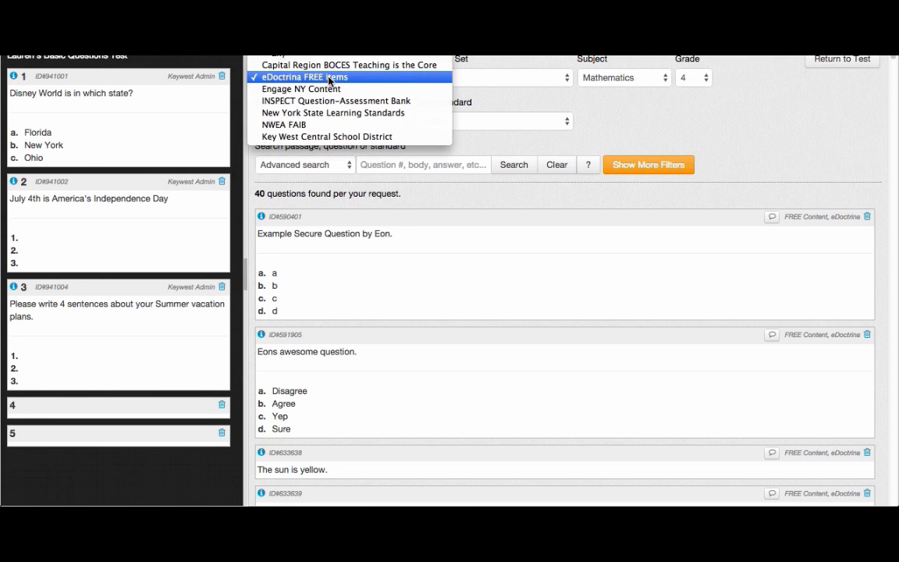
left_click(327, 138)
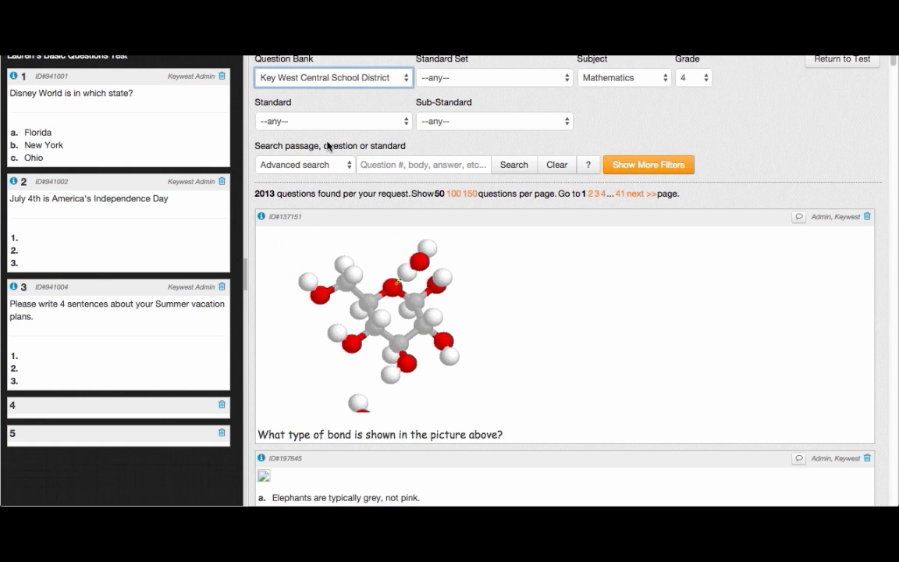
Step: Switch the question bank to Engage NY Content, keeping Mathematics as subject and setting the grade to any
left_click(327, 81)
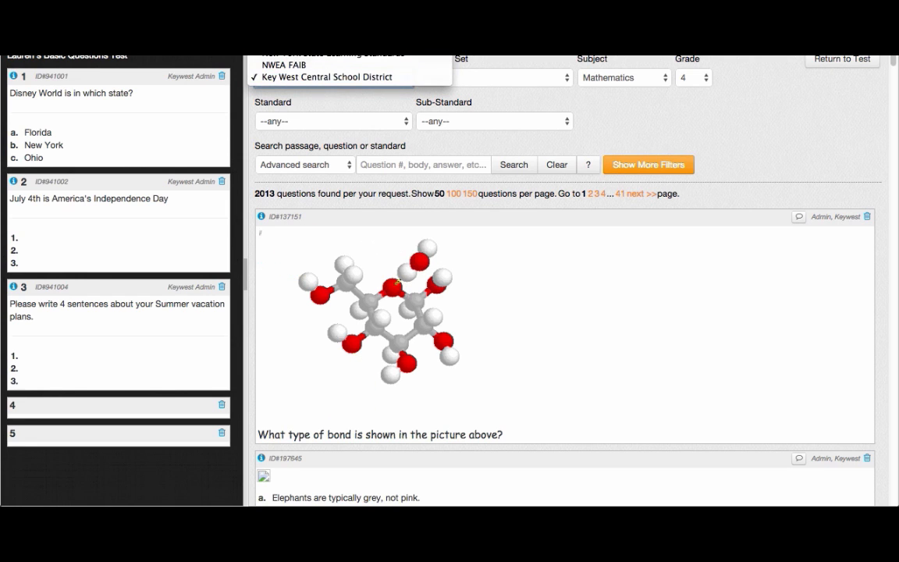
key("Escape")
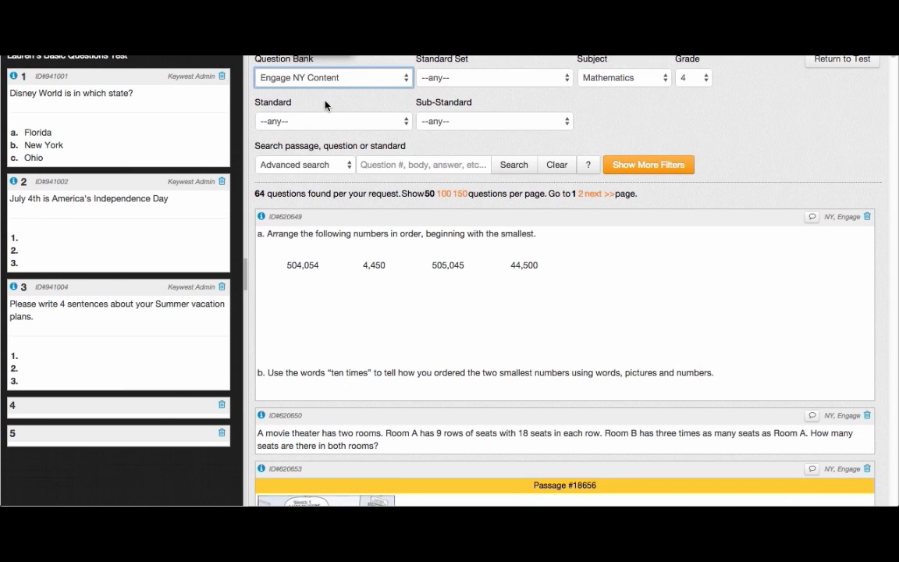
left_click(631, 78)
left_click(631, 78)
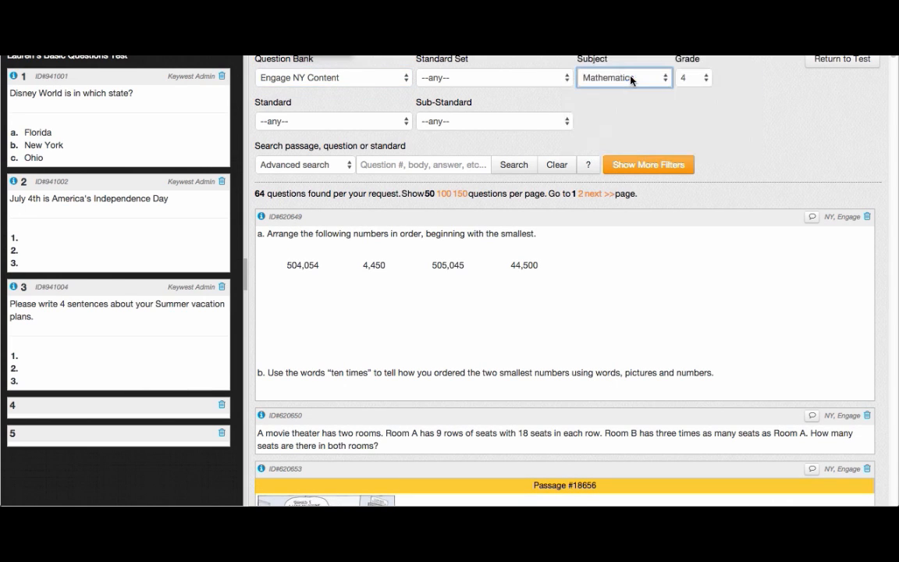
left_click(678, 80)
left_click(686, 30)
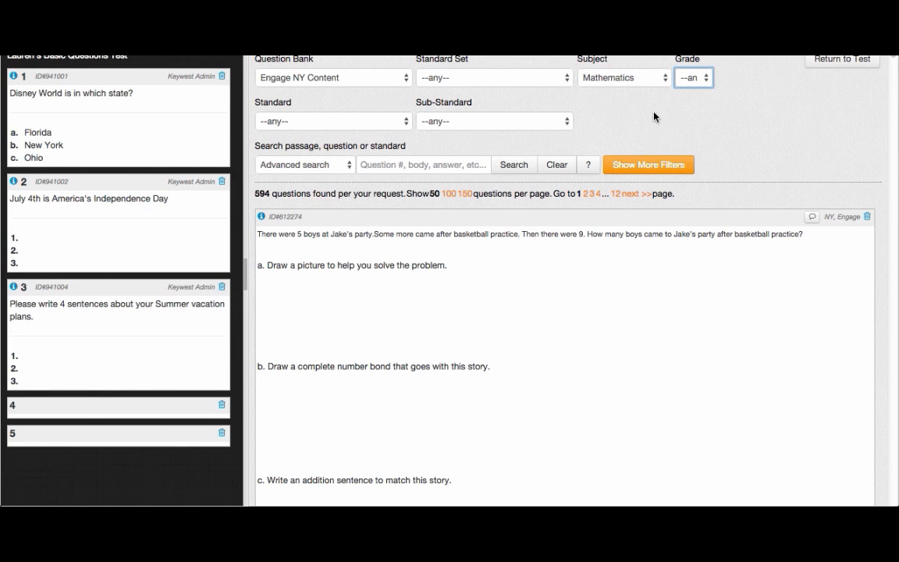
Step: Filter the question bank to eDoctrina FREE items with subject Science and grade 9
left_click(326, 76)
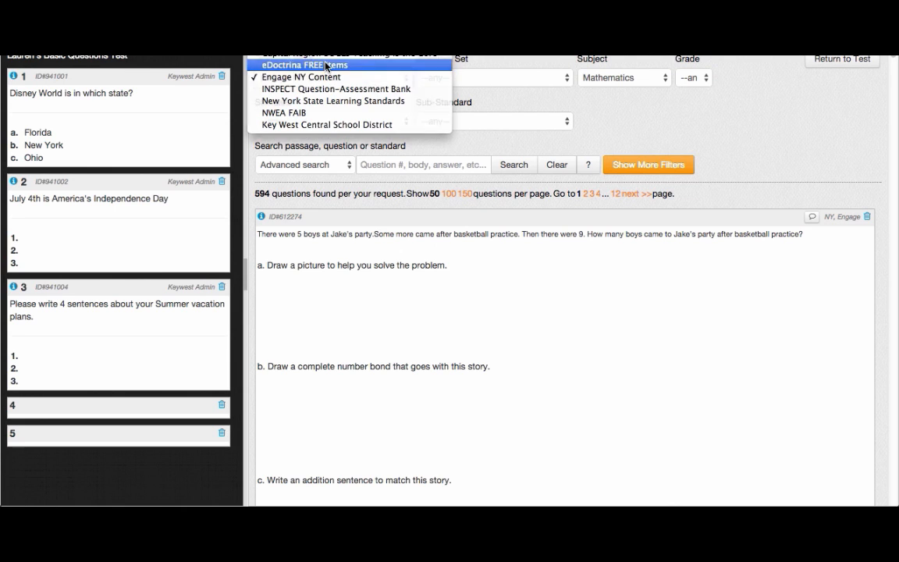
left_click(326, 65)
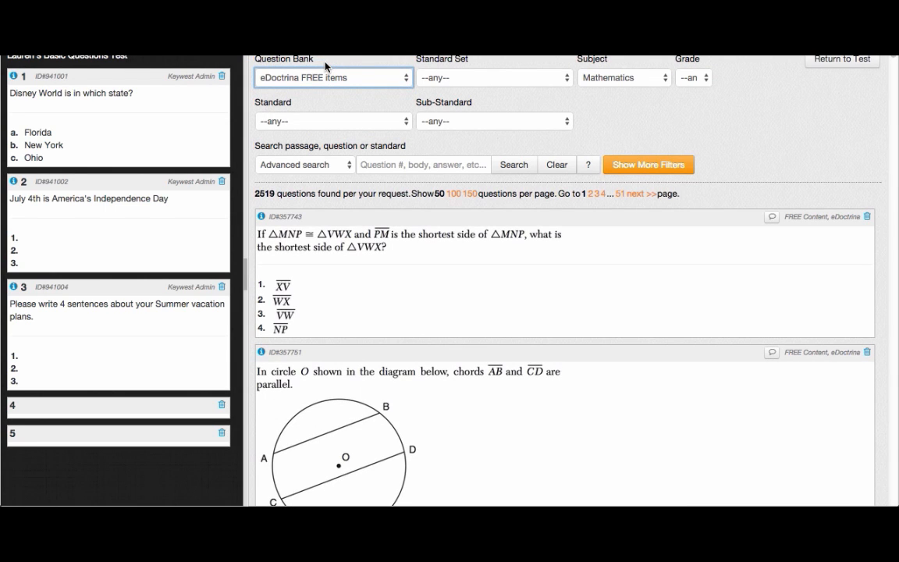
left_click(640, 81)
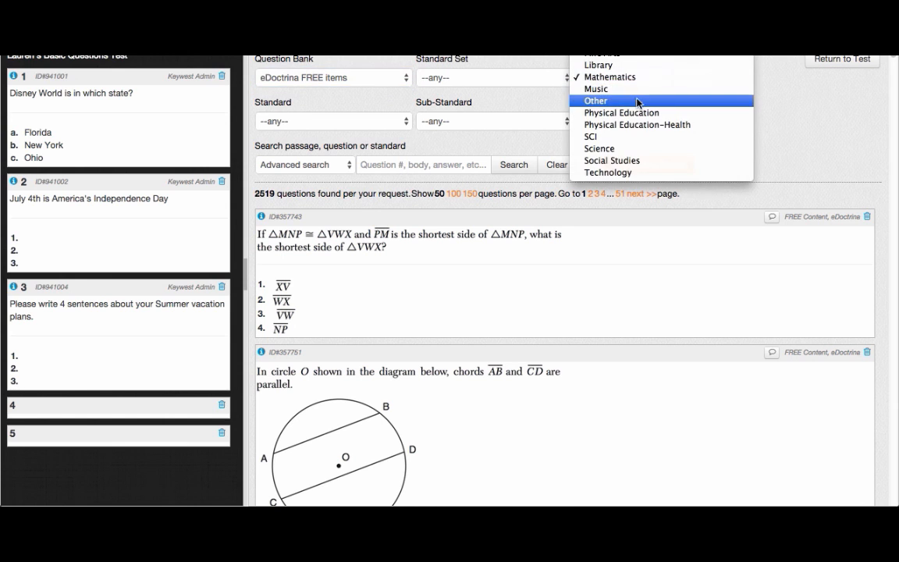
left_click(634, 149)
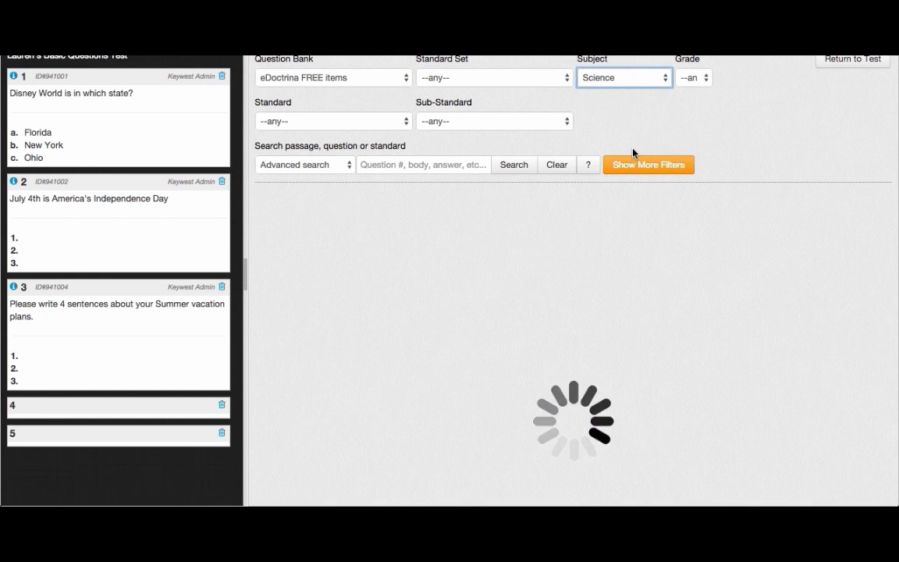
left_click(693, 80)
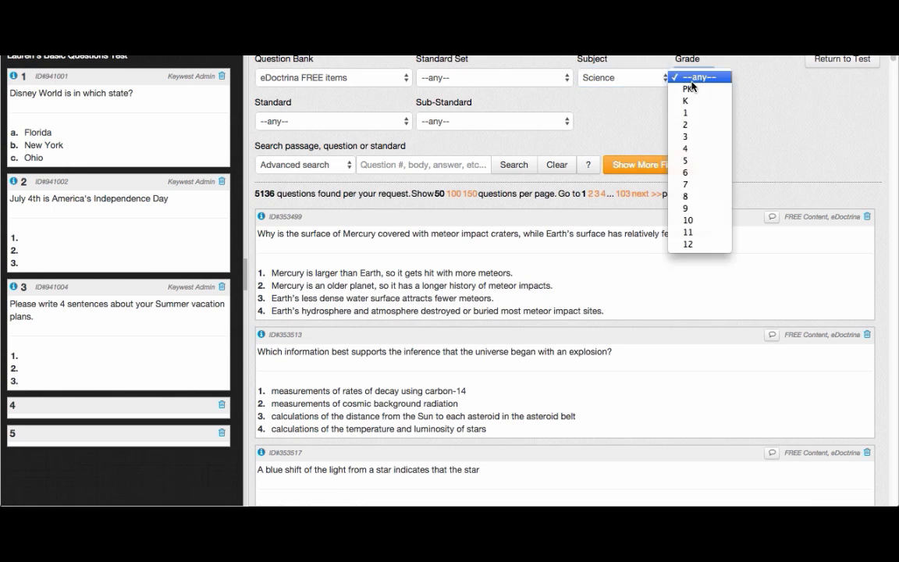
left_click(687, 209)
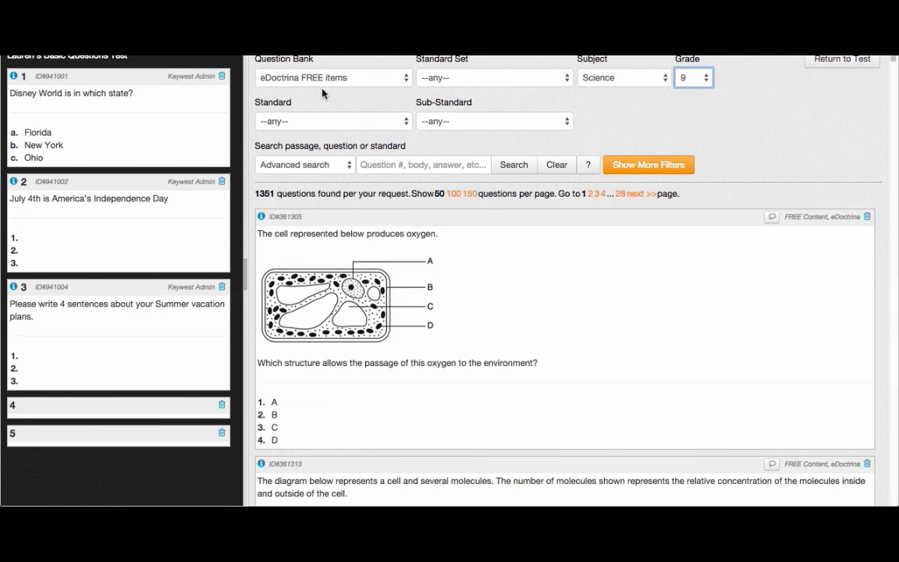
Step: Narrow the questions to standard set eDoctrina FREE items, standard Living Environment Topics and sub-standard D. Mutations
left_click(345, 120)
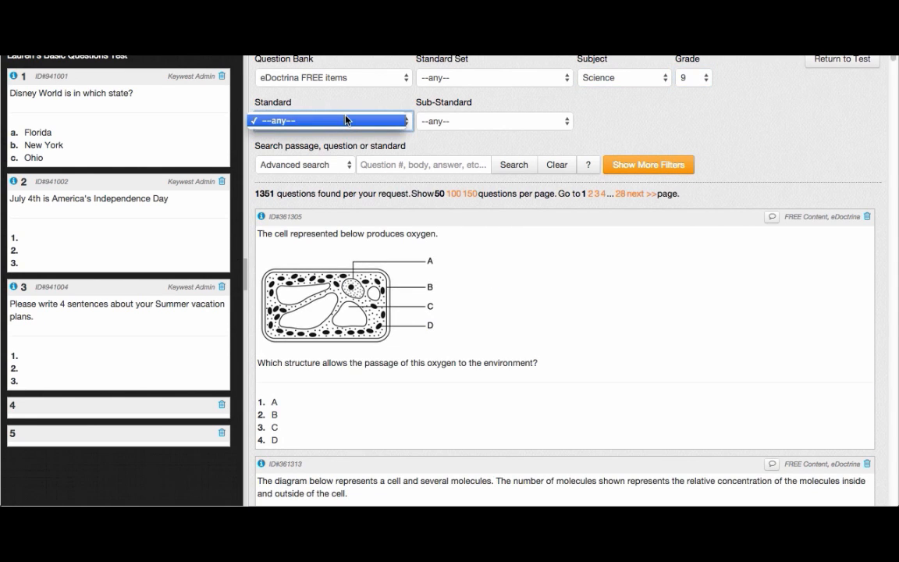
left_click(345, 121)
left_click(444, 77)
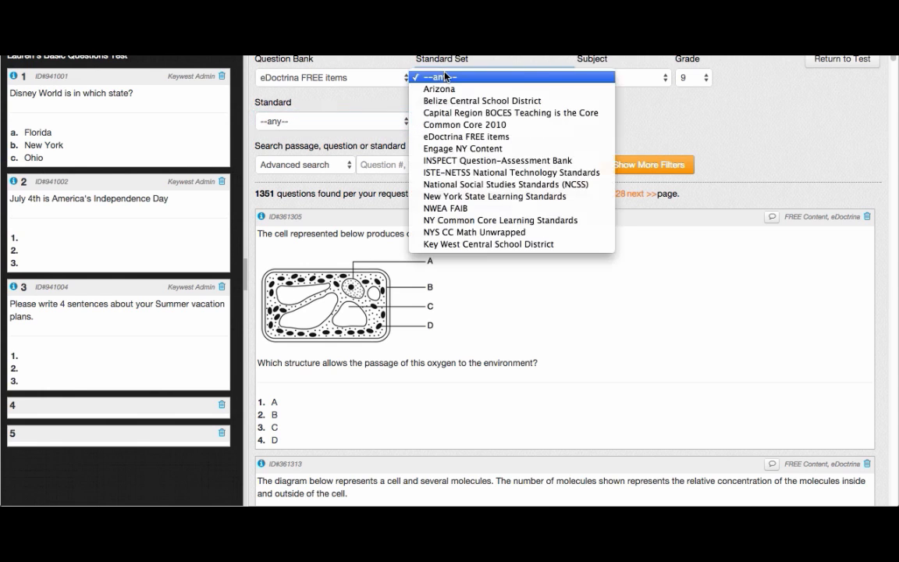
left_click(456, 142)
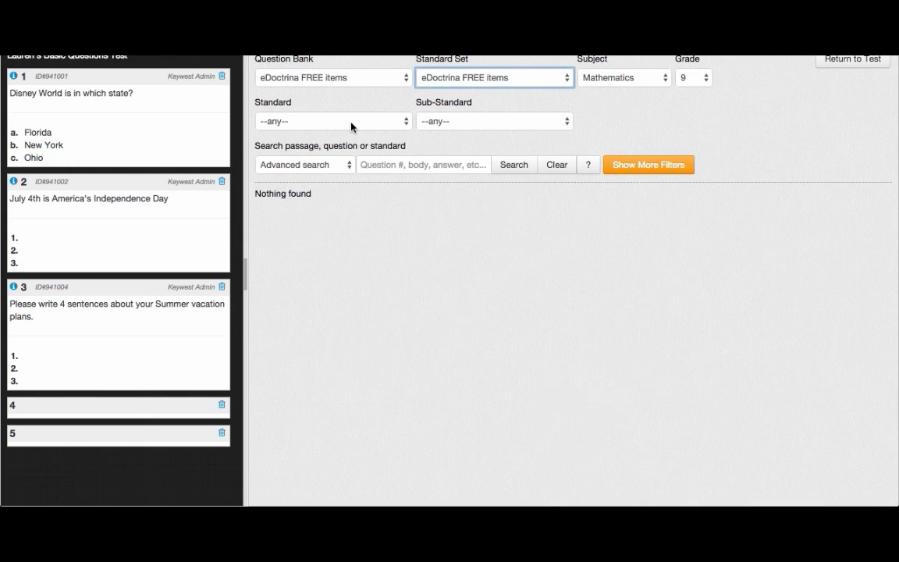
left_click(351, 123)
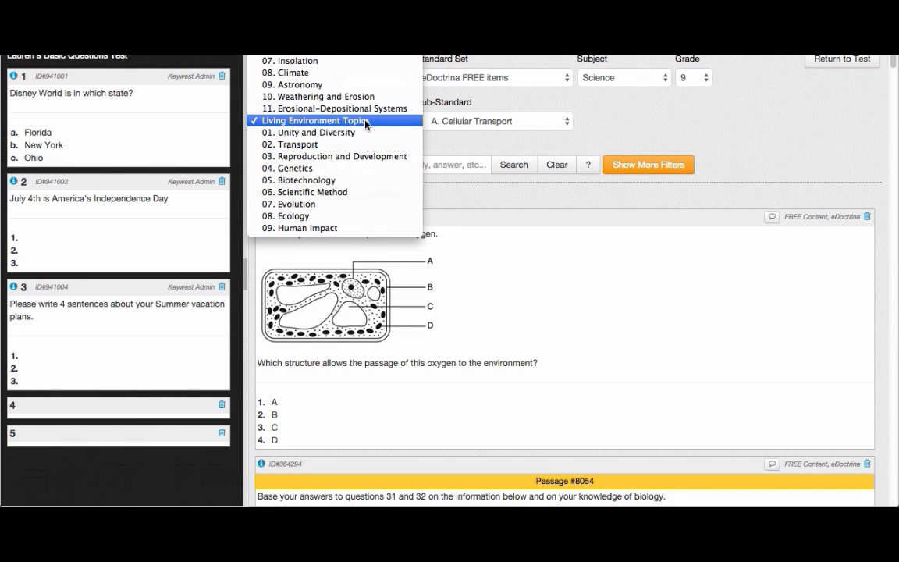
left_click(365, 121)
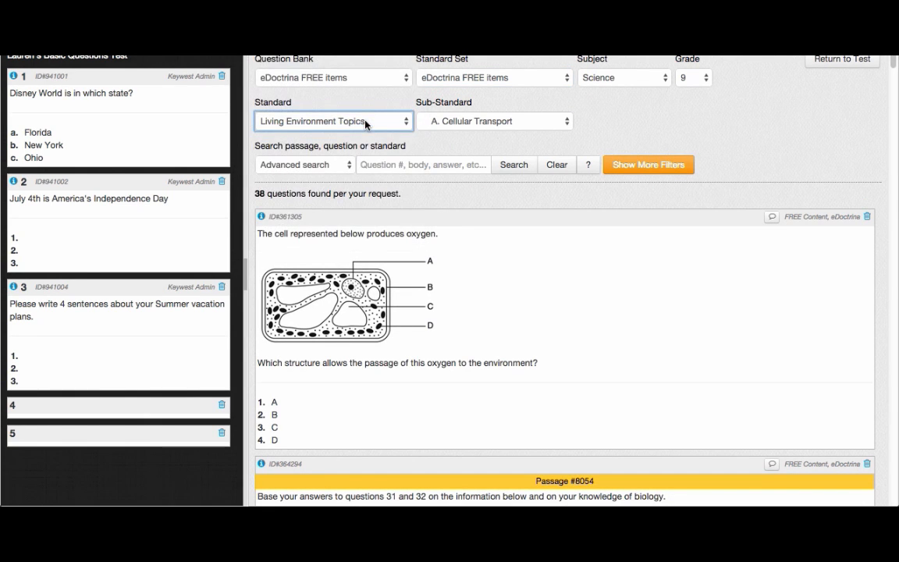
left_click(477, 123)
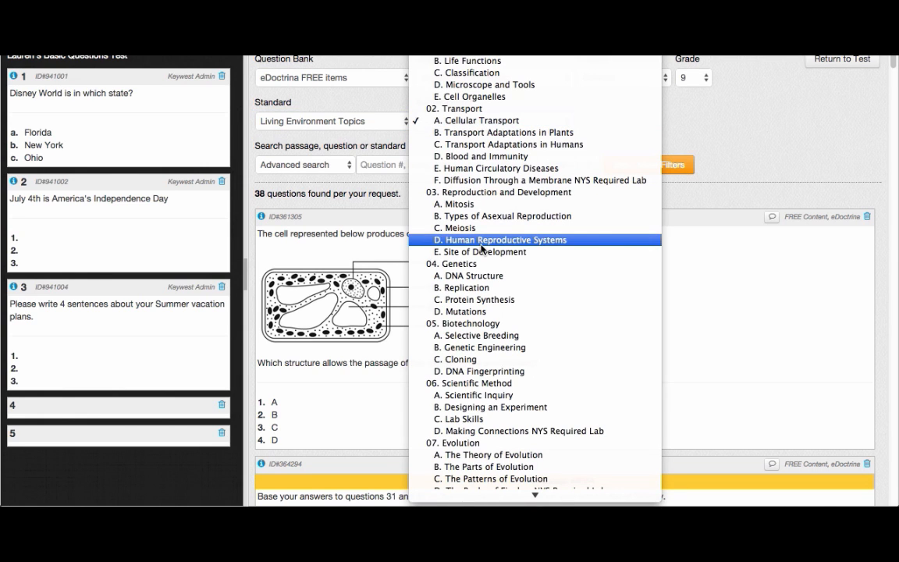
left_click(484, 312)
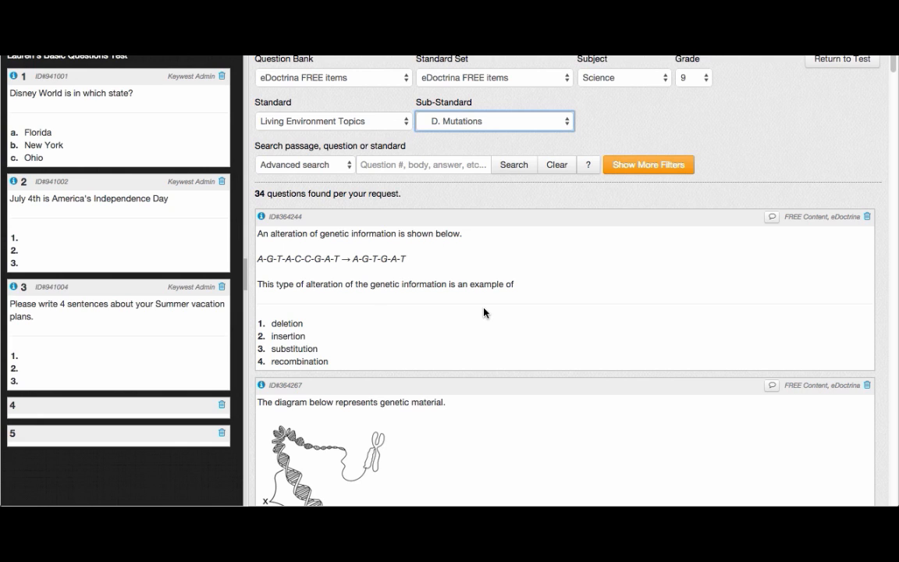
Step: Add the bank question about a DNA segment deletion in a skin cell as question 4 and delete the empty questions after it
scroll(484, 312, "down", 6)
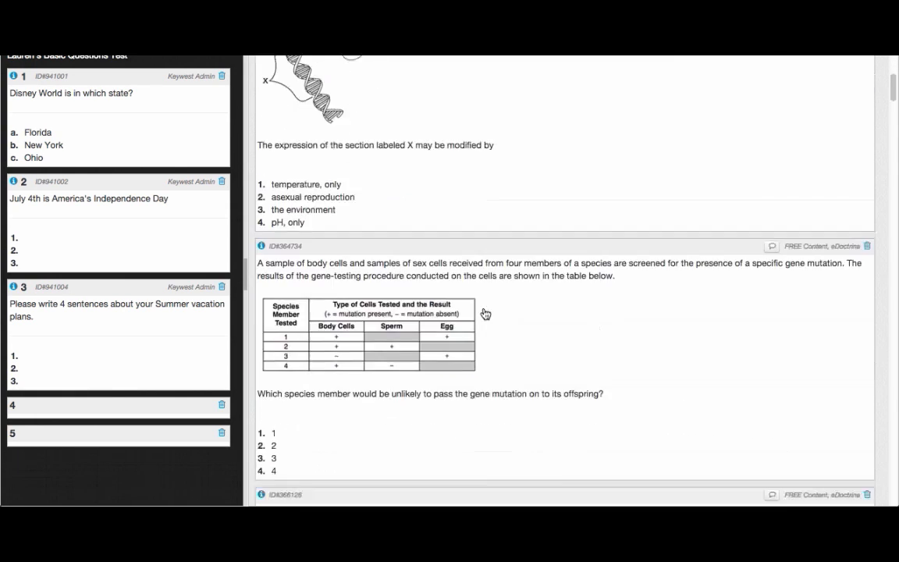
scroll(485, 314, "down", 1)
scroll(485, 314, "down", 3)
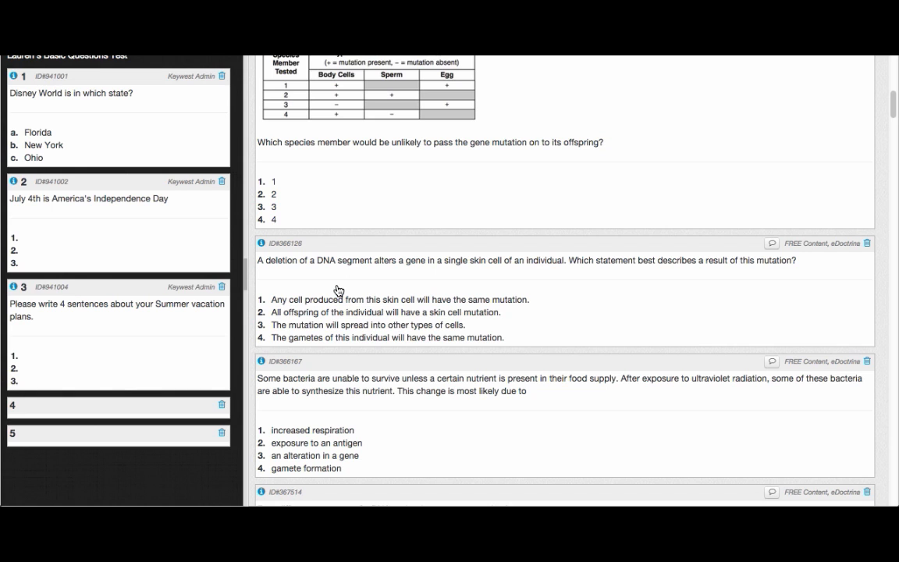
left_click_drag(338, 290, 34, 319)
scroll(33, 319, "down", 4)
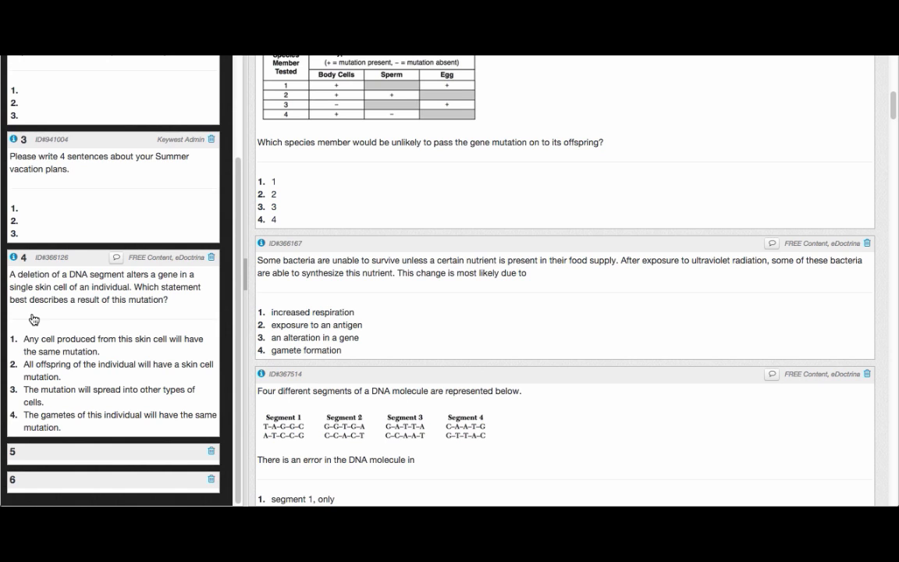
left_click(210, 453)
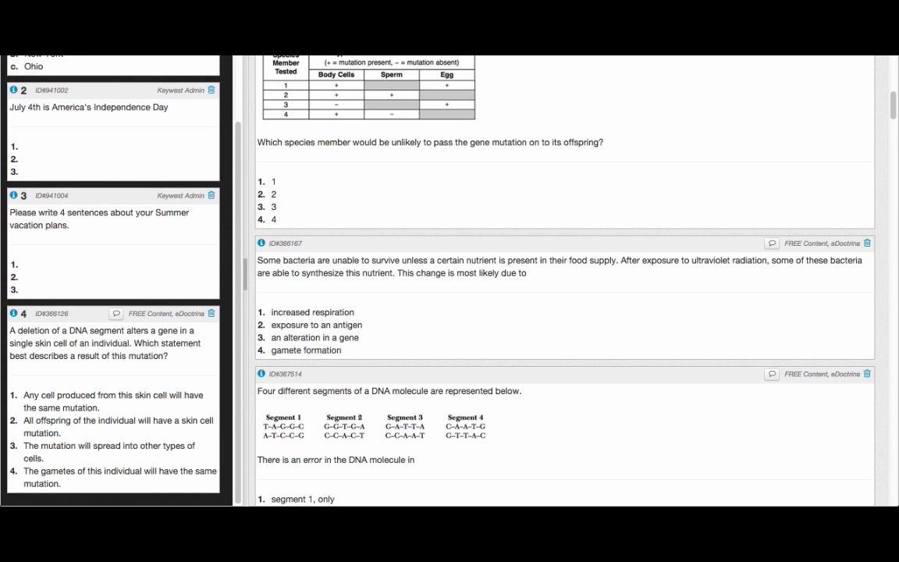
Step: Add the bank question about differing White Oak leaf shapes to the test as question 5
scroll(521, 248, "down", 10)
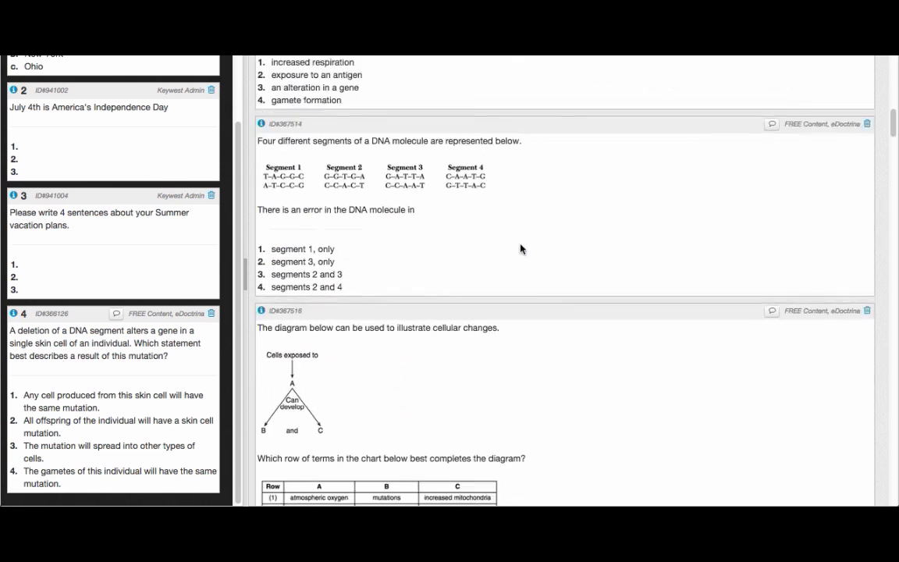
scroll(520, 248, "down", 15)
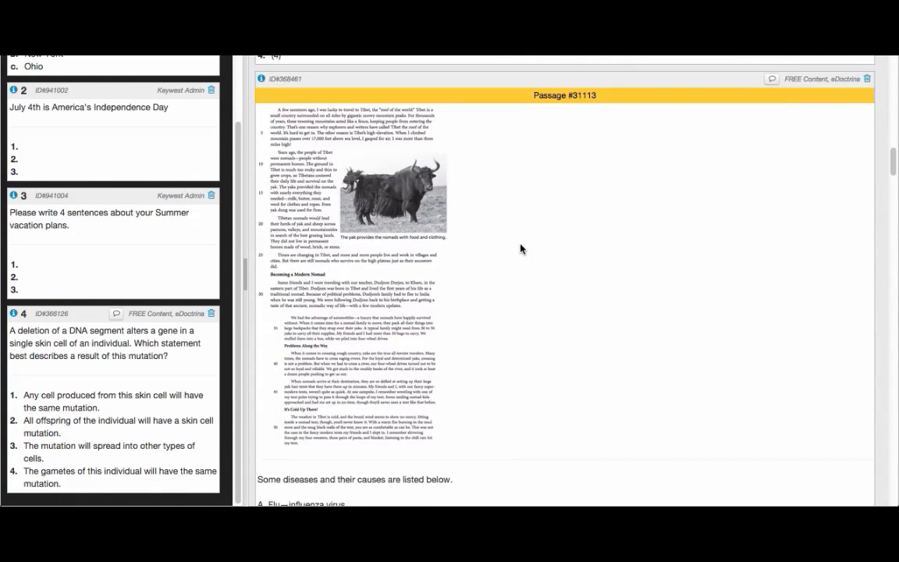
scroll(520, 248, "down", 3)
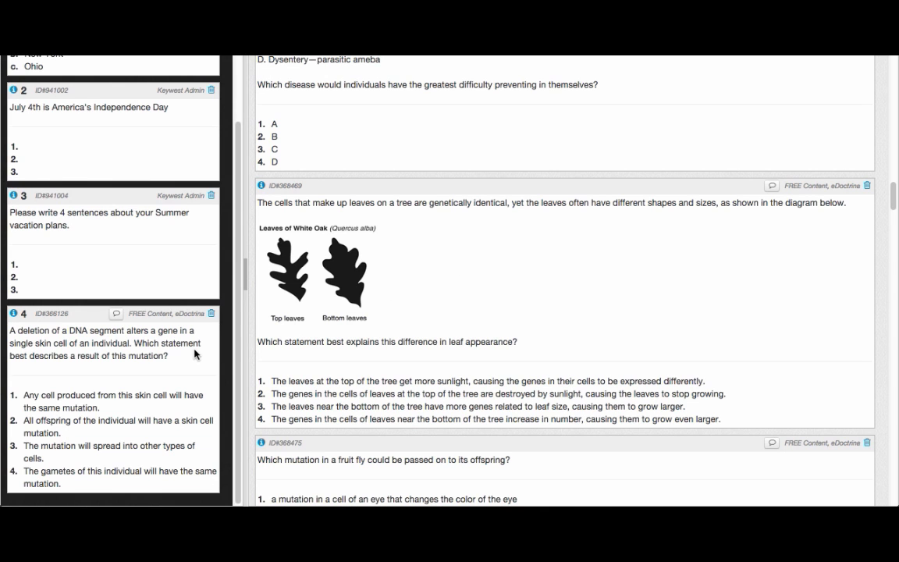
left_click_drag(428, 302, 67, 359)
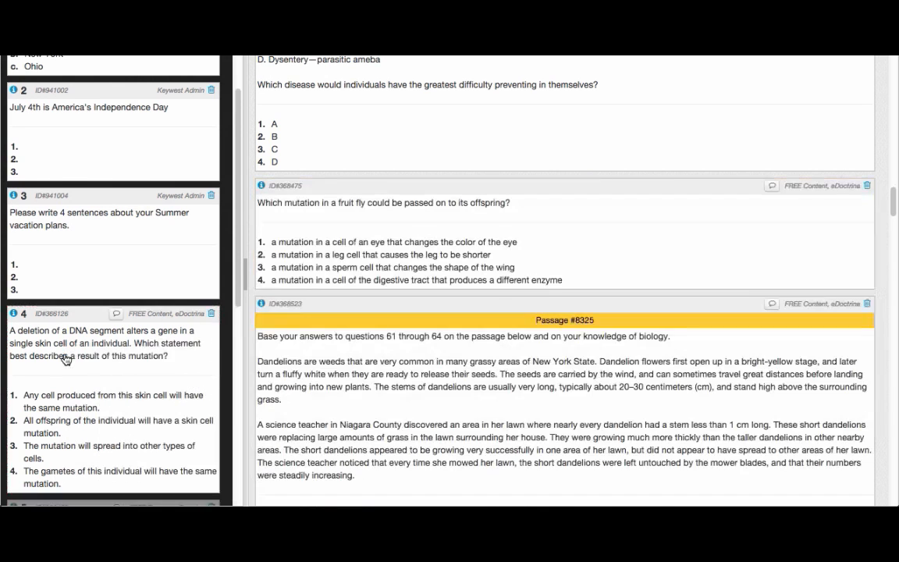
Step: Check the added White Oak question in the test preview, and return from the question bank to the test
scroll(149, 185, "down", 5)
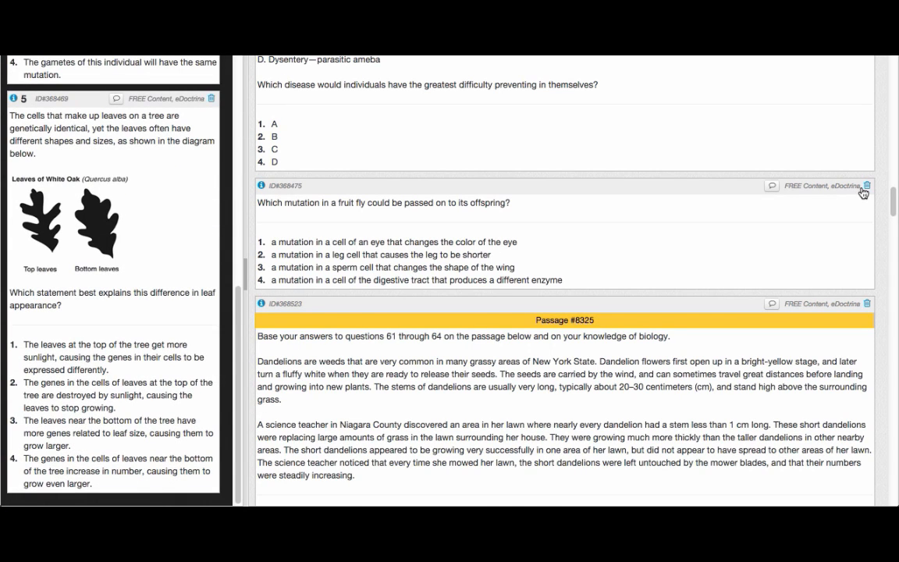
scroll(861, 190, "up", 20)
scroll(863, 192, "up", 3)
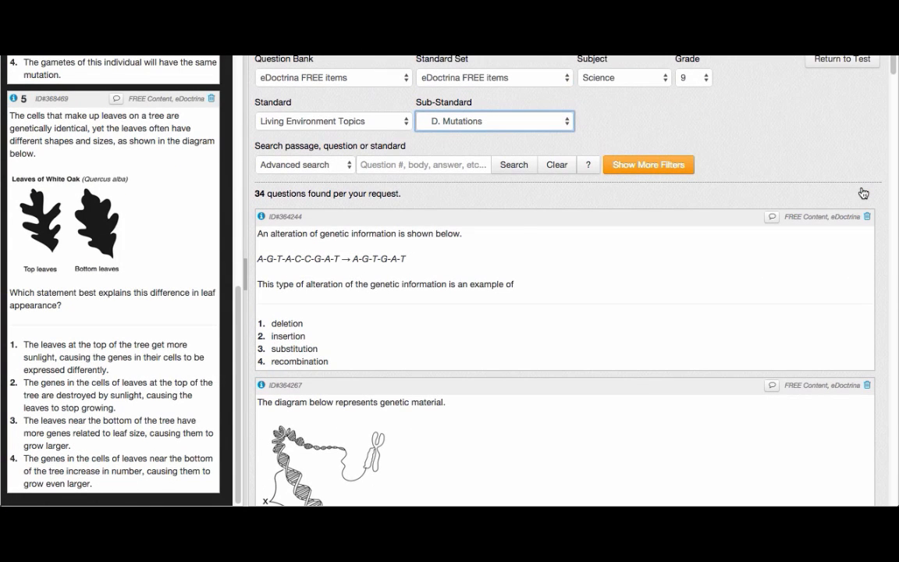
left_click(839, 59)
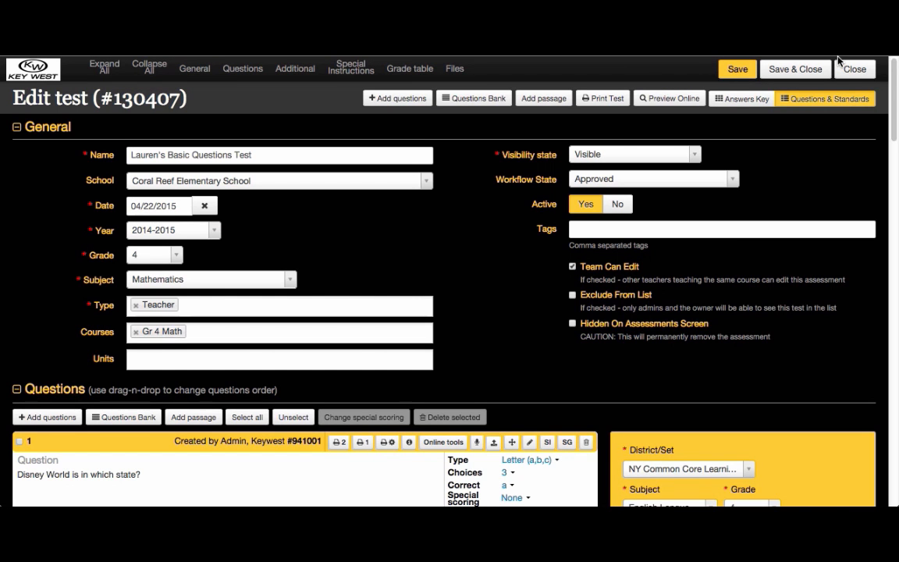
Step: Review the five questions of the test, including the standards attached to the two bank questions
scroll(586, 335, "down", 10)
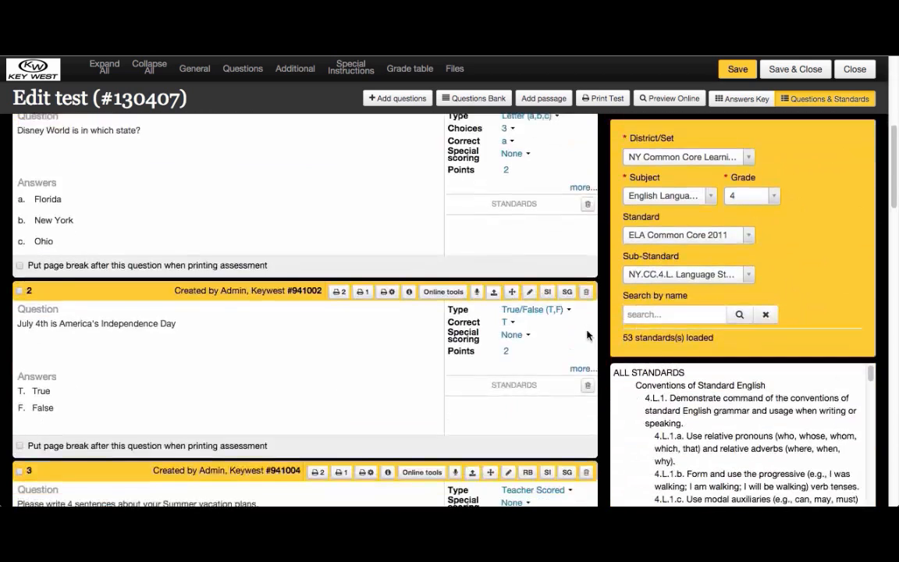
scroll(587, 335, "down", 5)
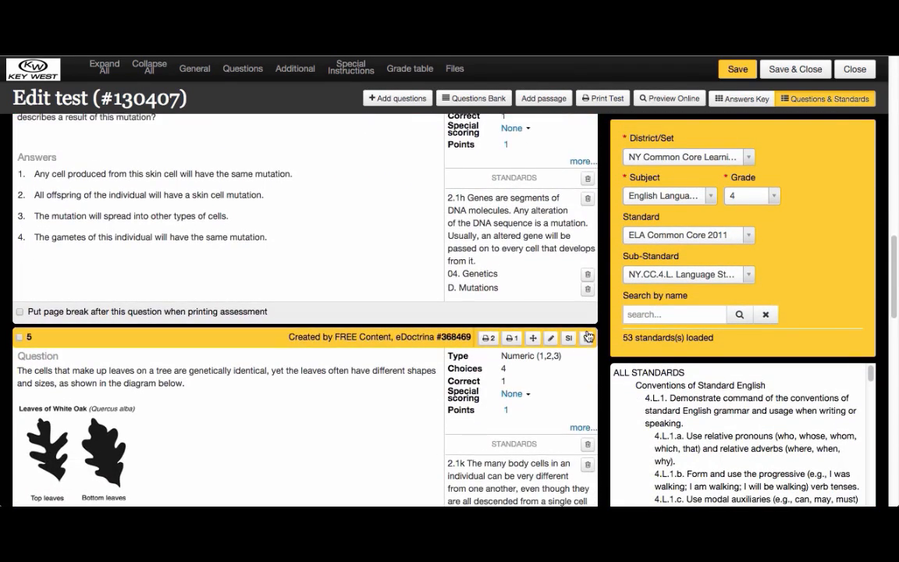
scroll(589, 335, "down", 2)
scroll(587, 335, "down", 1)
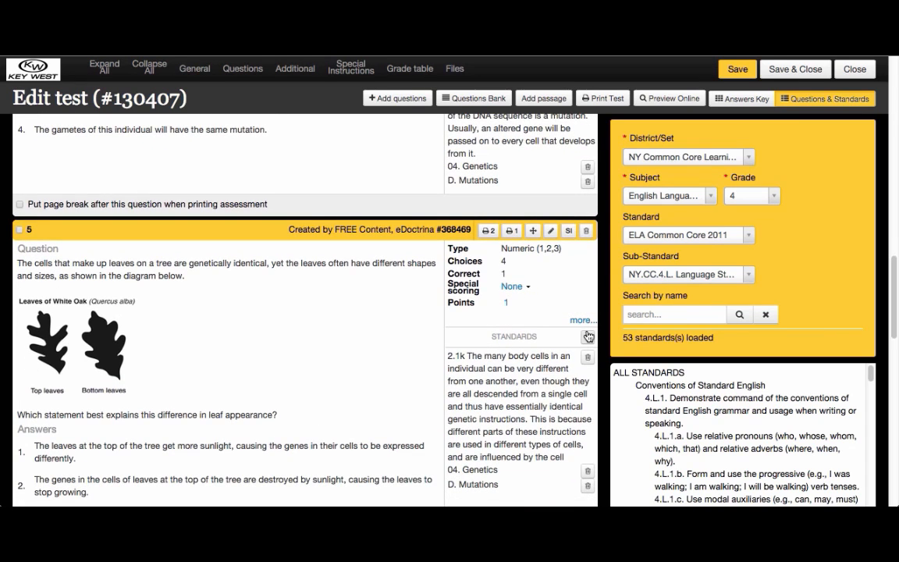
scroll(587, 335, "down", 2)
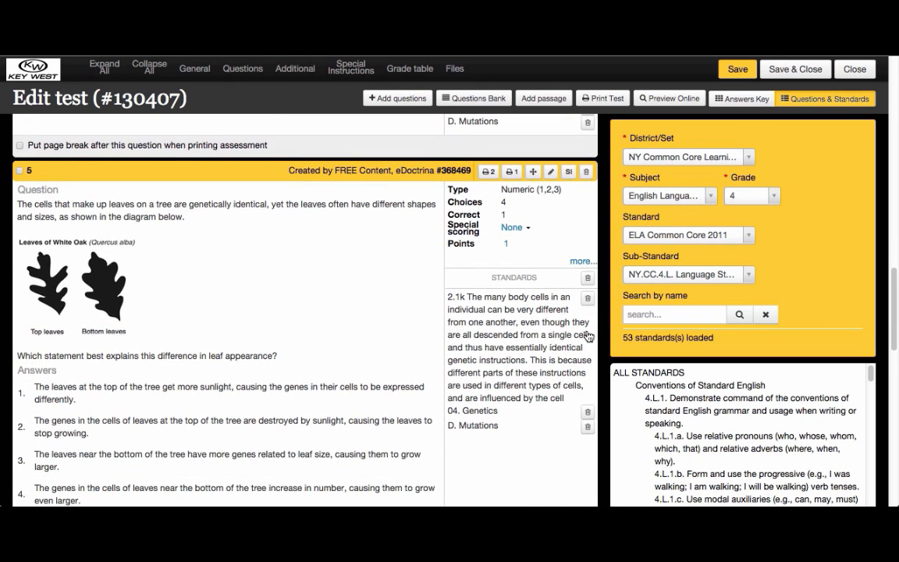
scroll(587, 335, "up", 18)
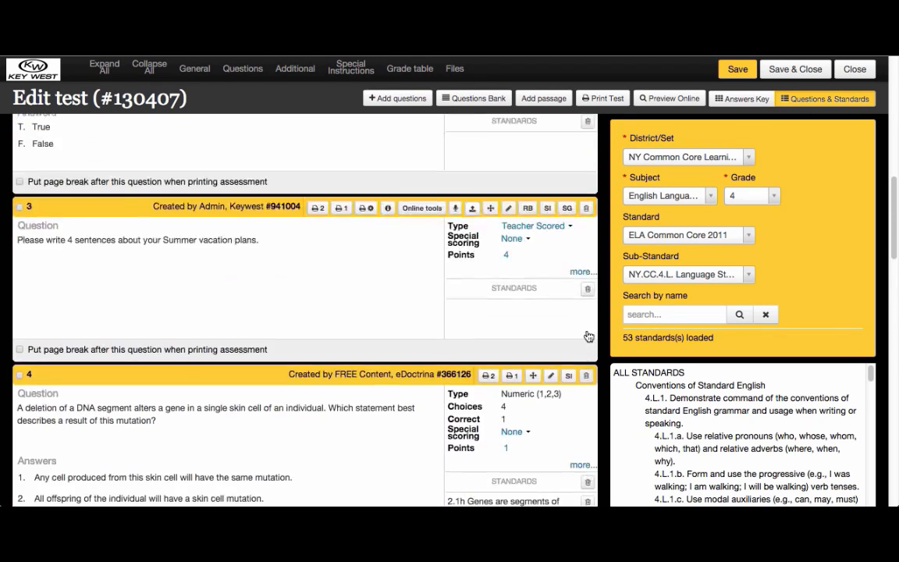
scroll(587, 335, "up", 8)
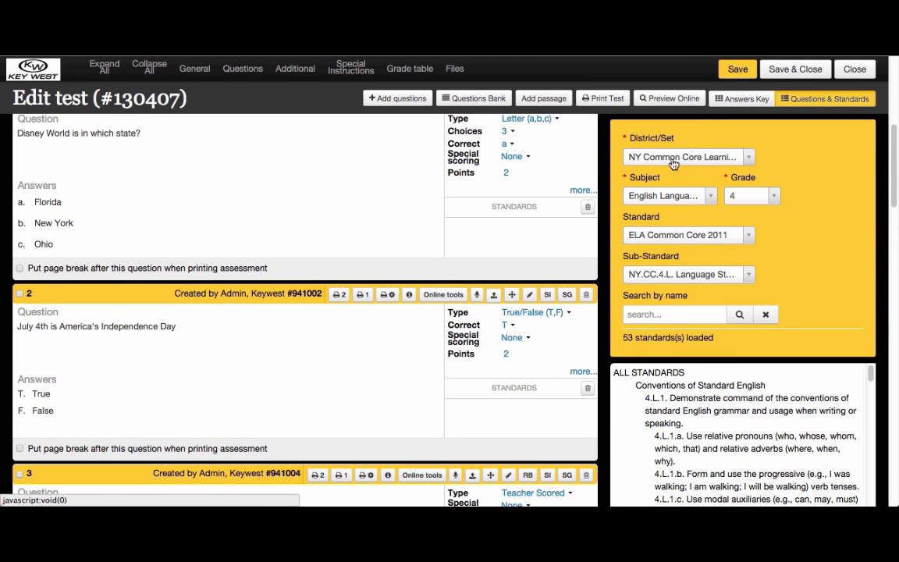
Step: Filter the standards to subject Mathematics, standard Math Common Core 2011 and the sub-standard NY.CC.4.MD
left_click(680, 202)
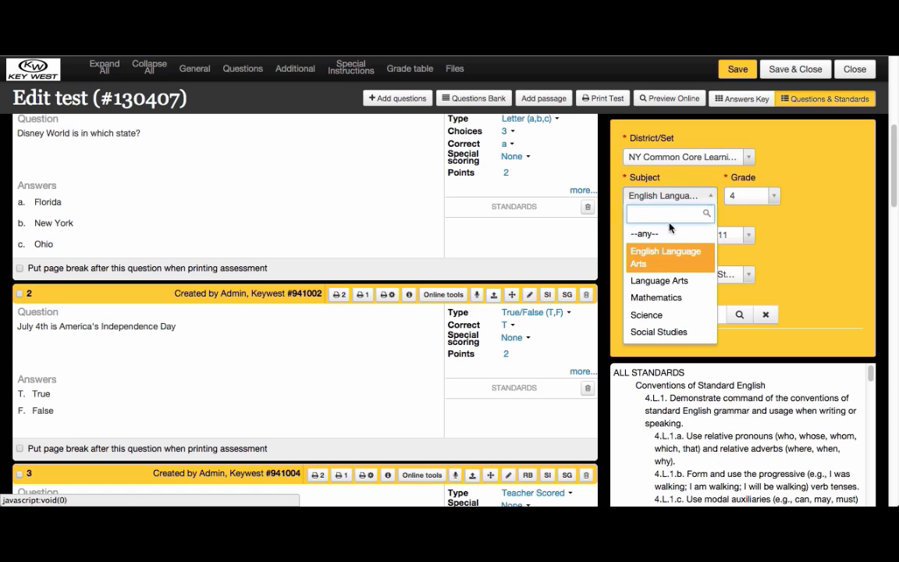
left_click(655, 301)
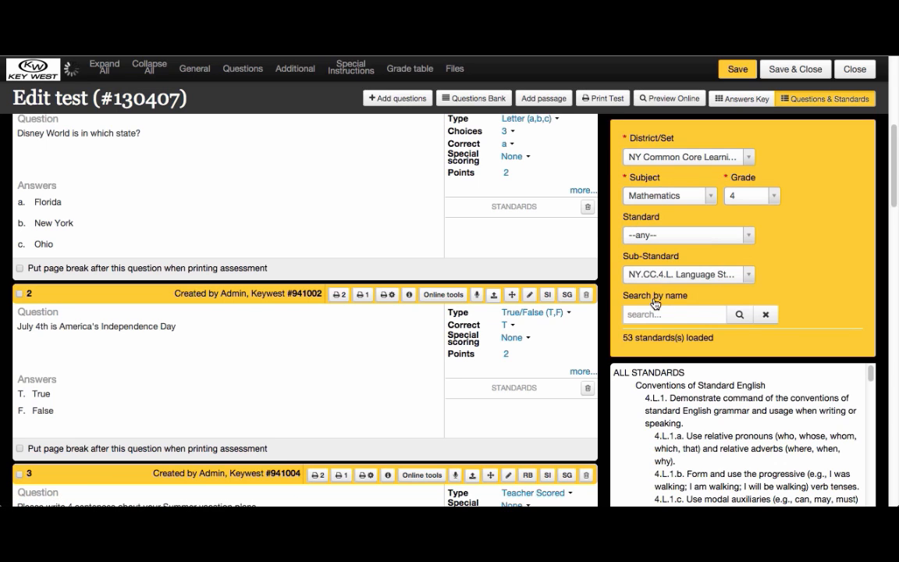
left_click(708, 235)
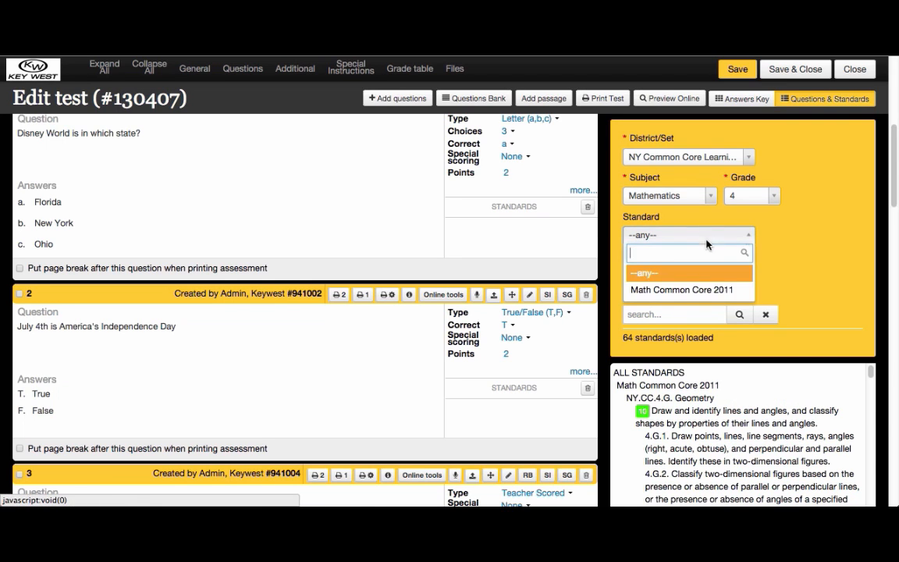
left_click(698, 287)
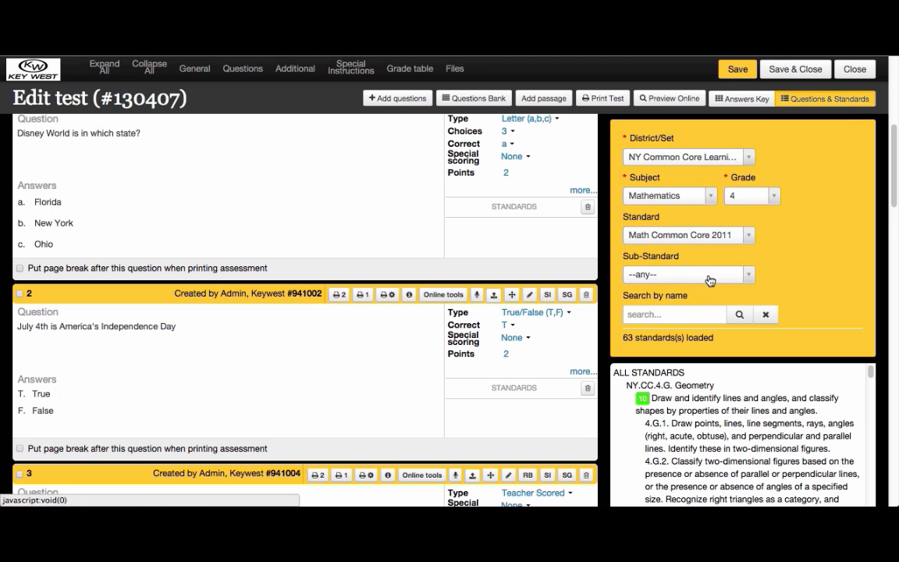
left_click(686, 274)
left_click(695, 358)
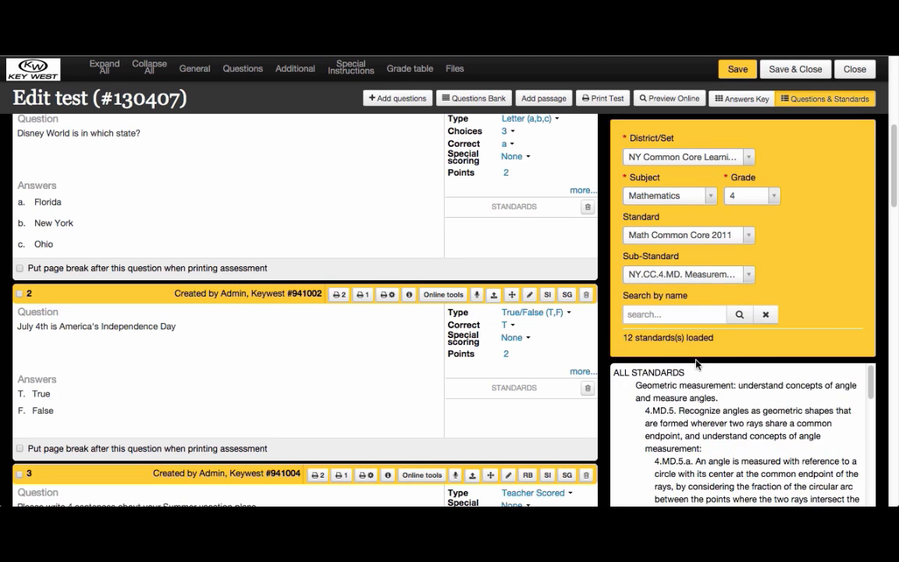
Step: Assign standard 4.MD.5 to question 1 and standard 4.MD.5.a to question 2, and save the test
left_click_drag(628, 374, 493, 230)
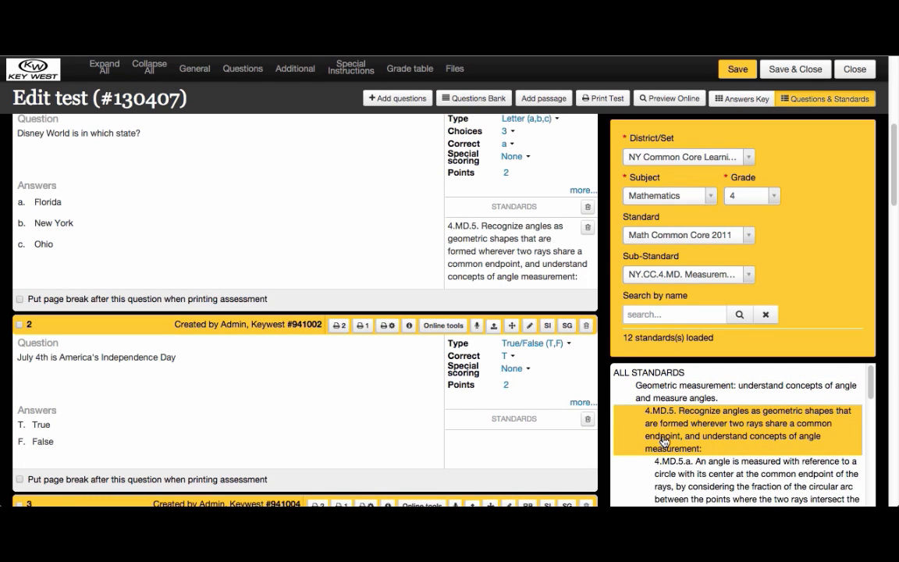
left_click_drag(669, 476, 508, 446)
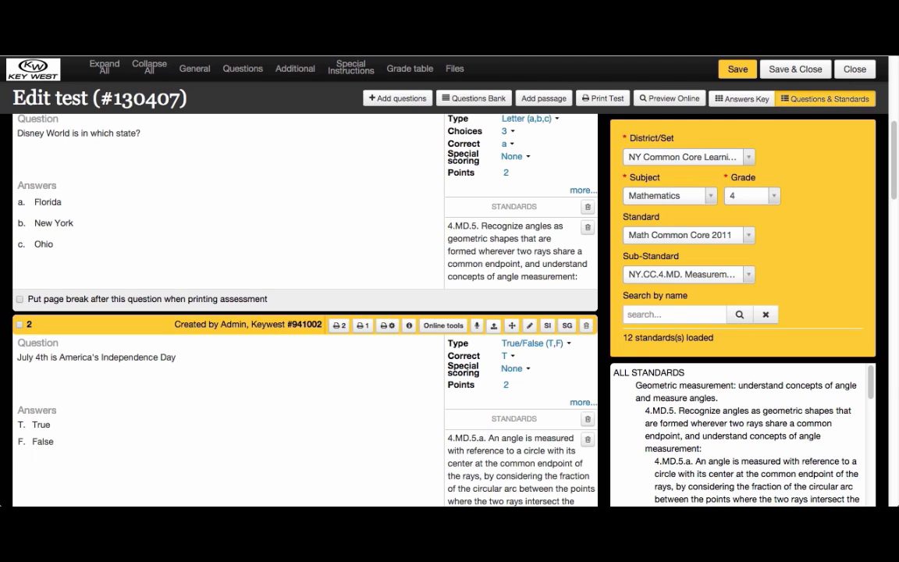
left_click(737, 69)
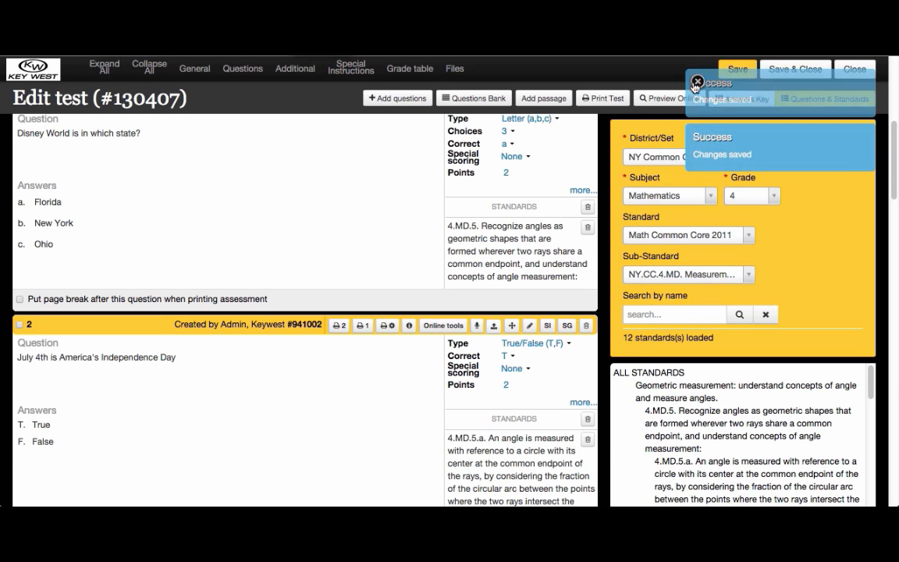
Step: Print the test to a one-column PDF with assessment questions and assessment map, and examine its pages
left_click(605, 99)
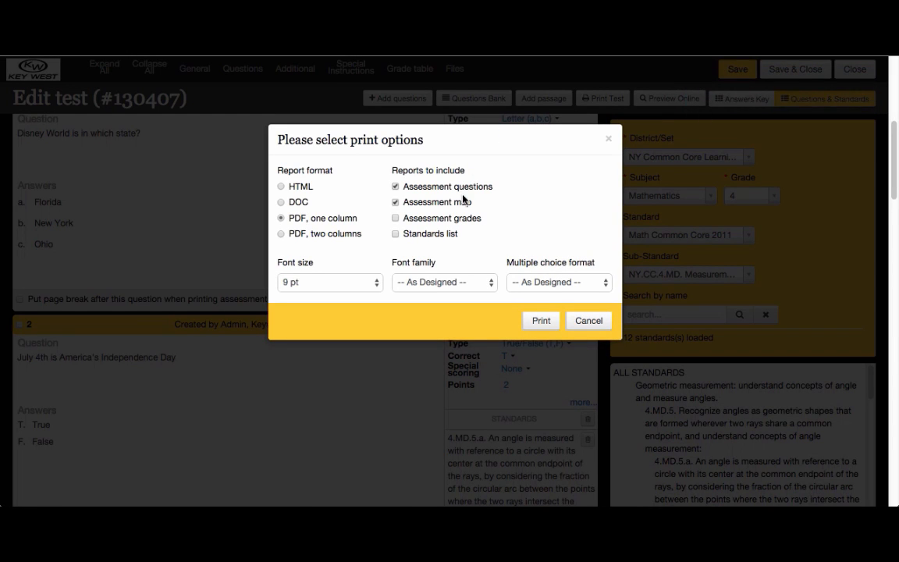
left_click(541, 320)
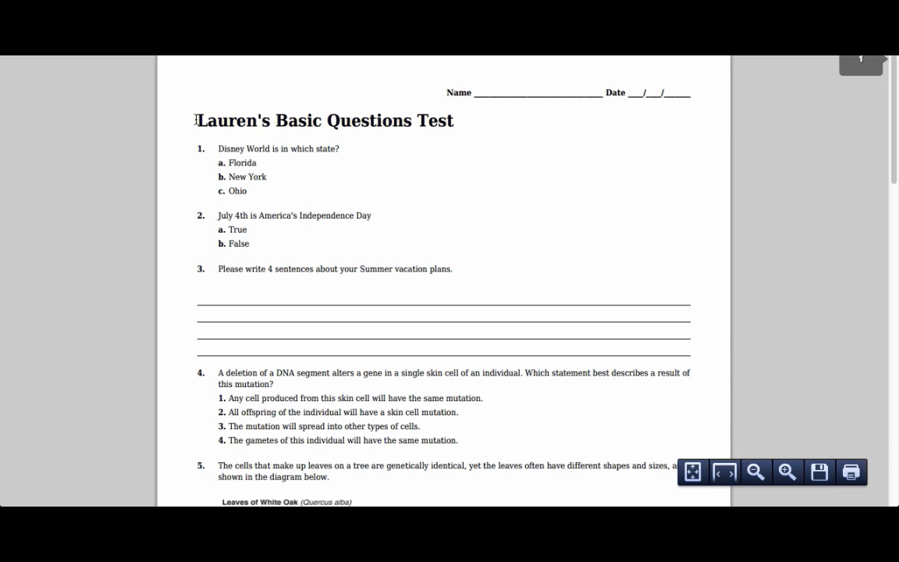
left_click_drag(196, 120, 446, 126)
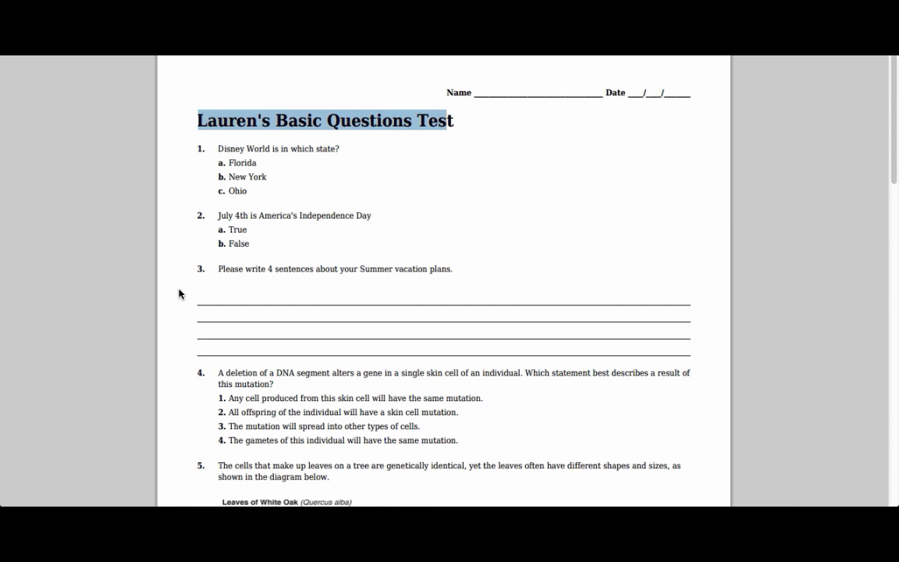
scroll(178, 294, "down", 5)
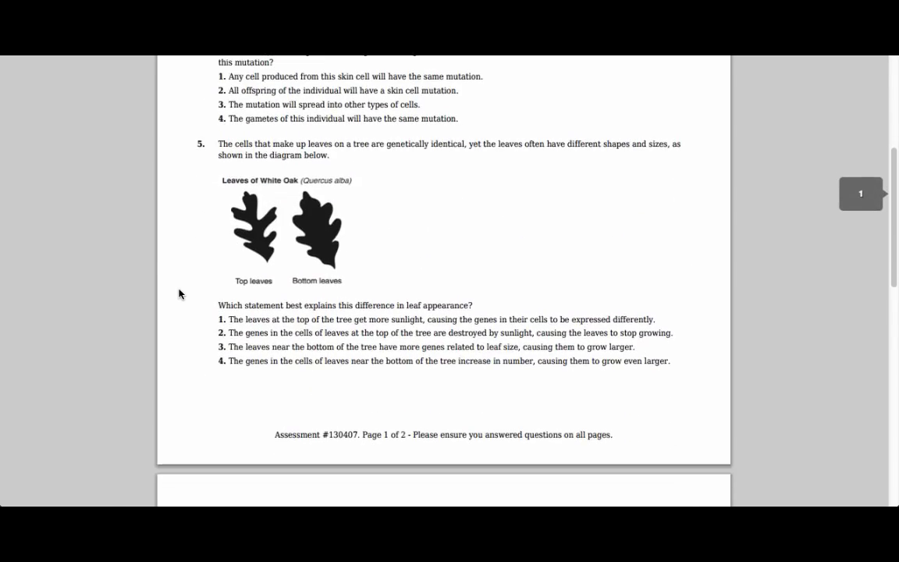
scroll(178, 294, "down", 5)
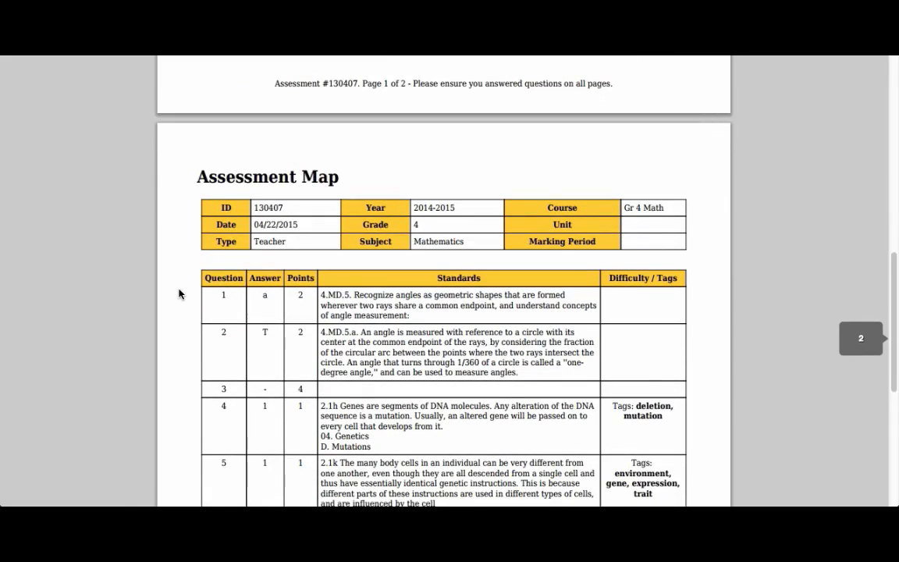
scroll(178, 293, "down", 2)
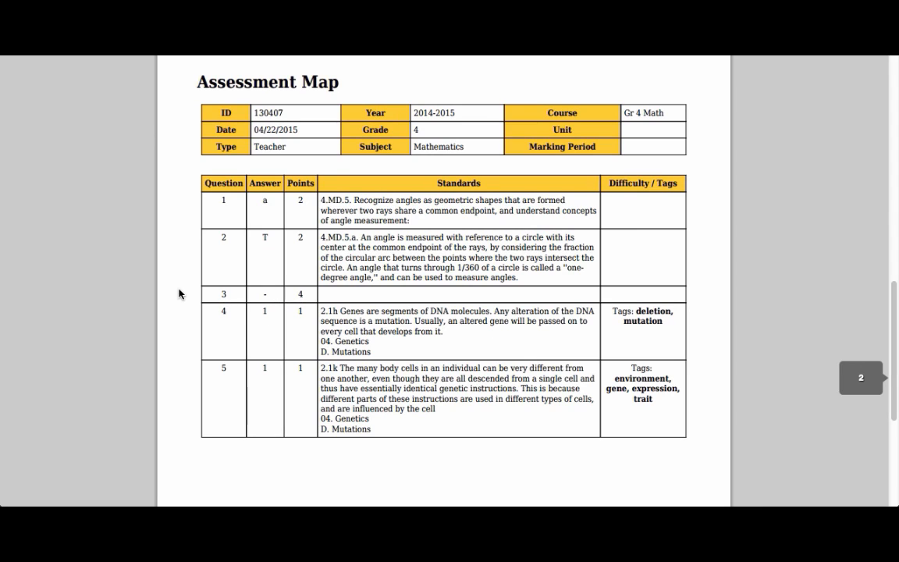